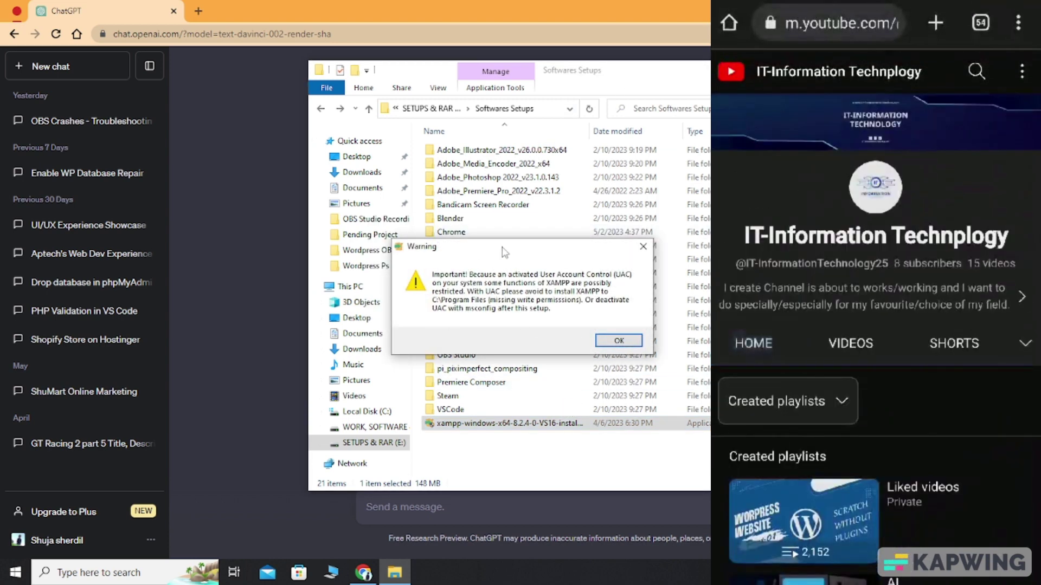
pyautogui.moveTo(522, 251)
pyautogui.mouseDown()
pyautogui.moveTo(484, 248)
pyautogui.moveTo(536, 242)
pyautogui.mouseUp()
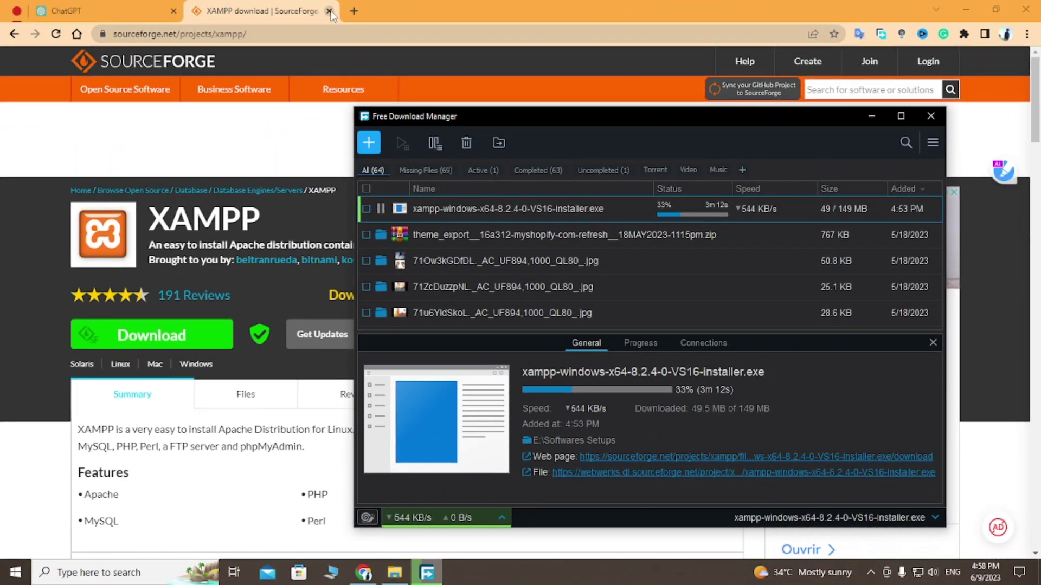
# - Close the XAMPP page on SourceForge and bring up the Free Download Manager window
pyautogui.click(329, 11)
pyautogui.click(329, 11)
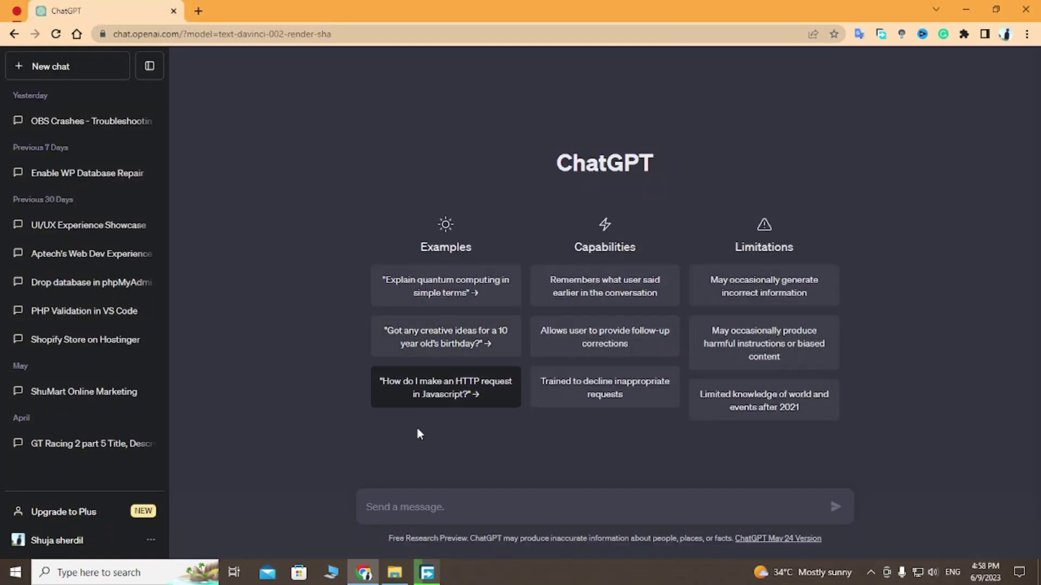
pyautogui.click(427, 573)
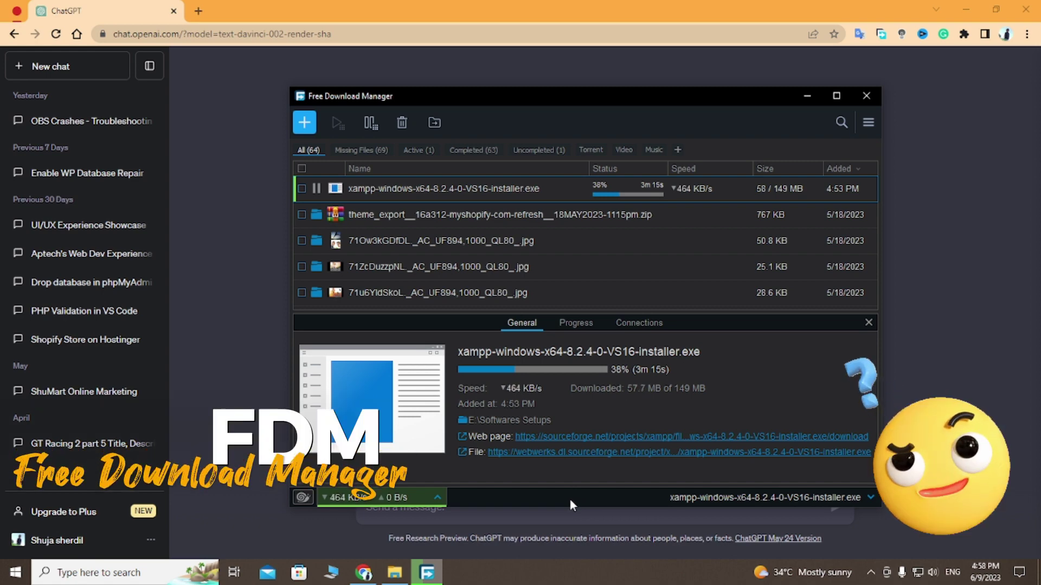
pyautogui.moveTo(634, 103); pyautogui.dragTo(595, 96)
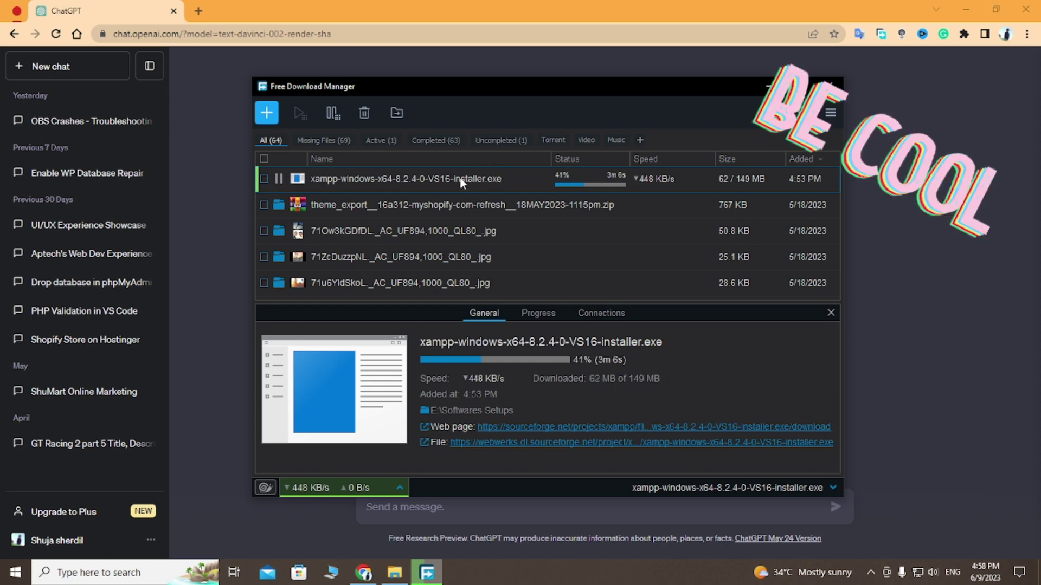
# - Examine the download list and the progress and general details of the XAMPP installer download
pyautogui.click(520, 174)
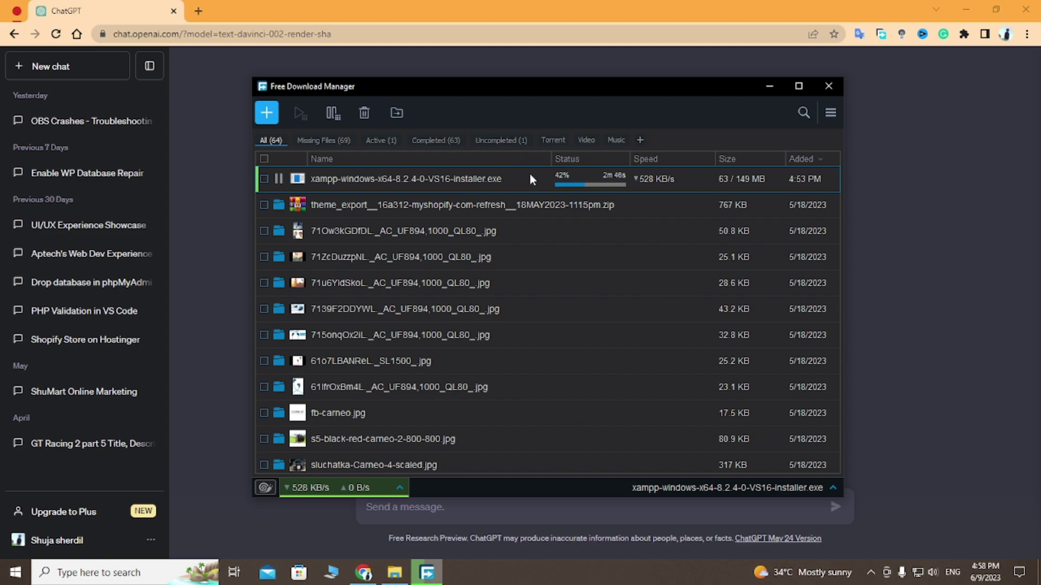
pyautogui.scroll(-8, 512, 327)
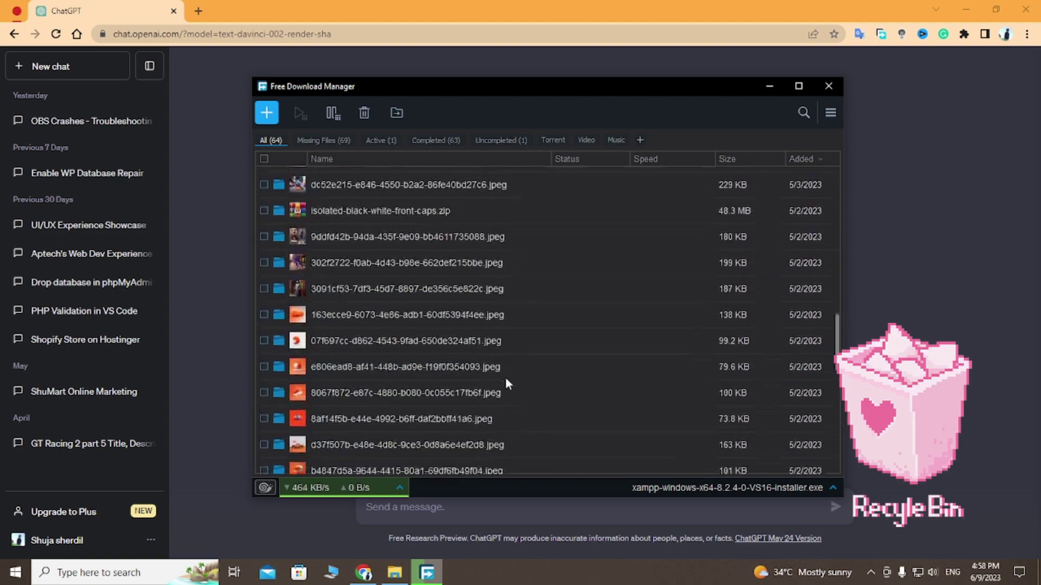
pyautogui.scroll(10, 505, 378)
pyautogui.click(512, 180)
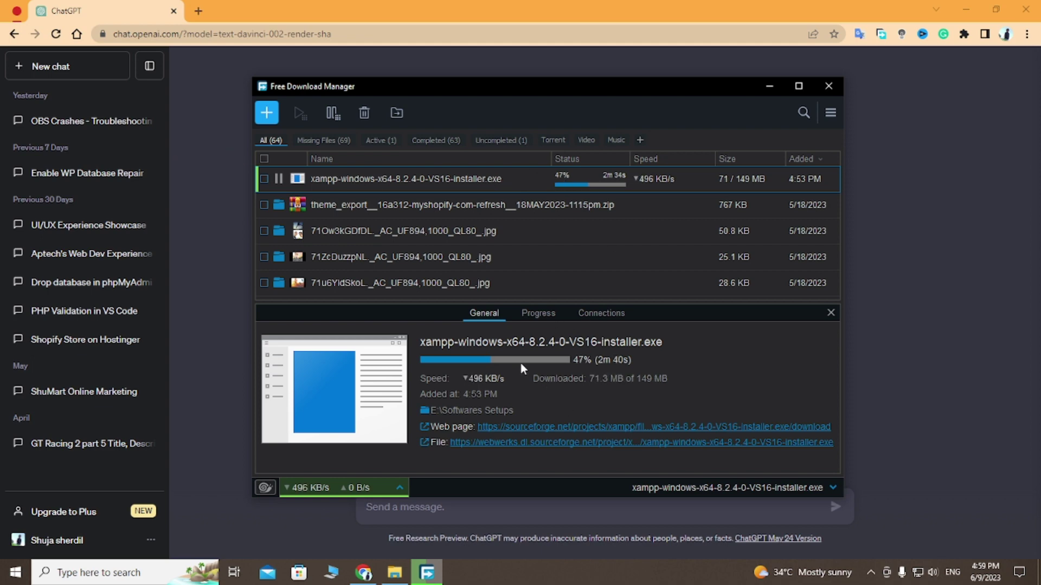
pyautogui.click(539, 316)
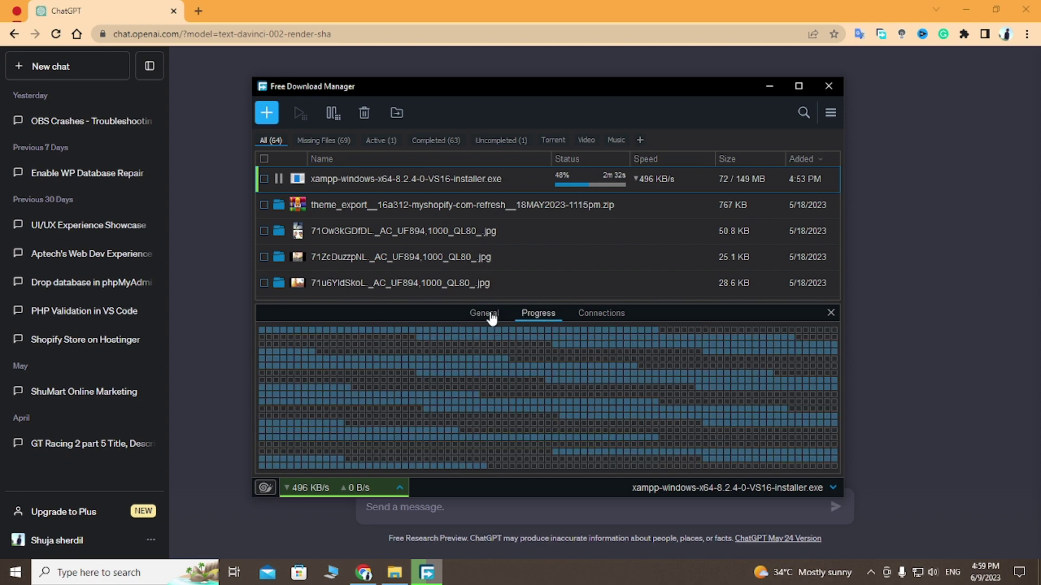
pyautogui.click(486, 315)
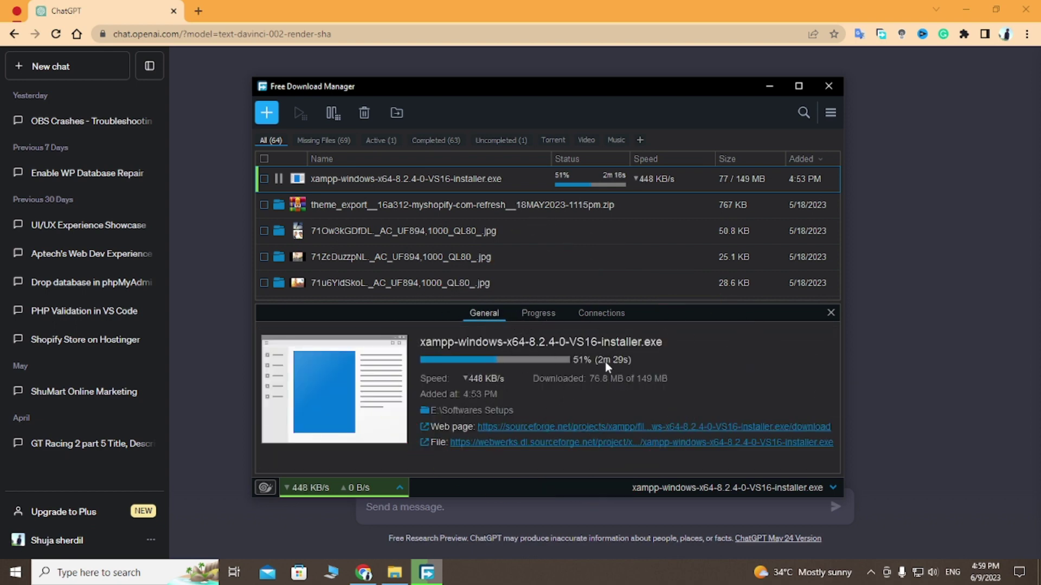
pyautogui.click(637, 178)
pyautogui.click(632, 177)
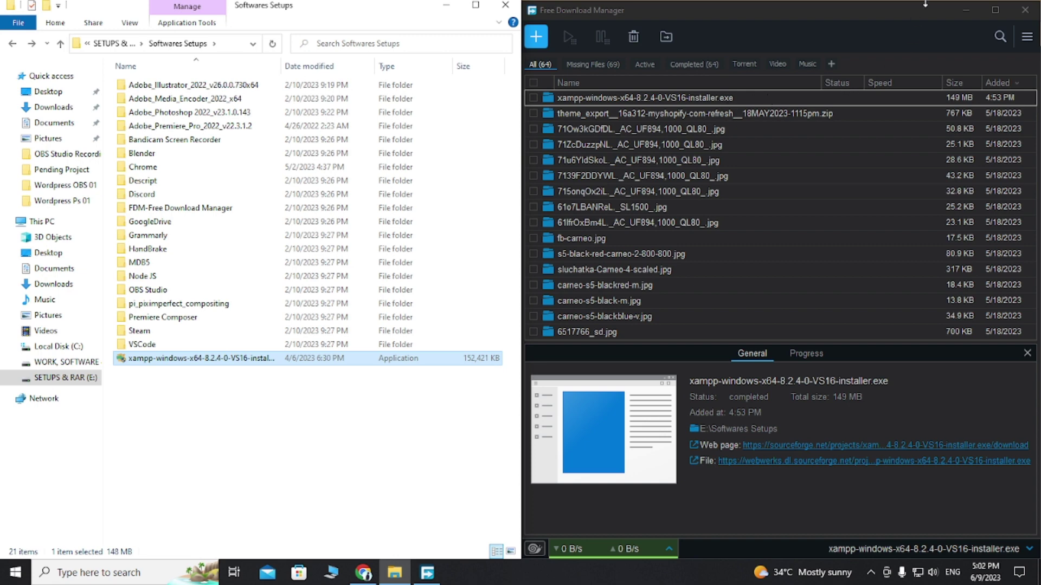
# - Close Free Download Manager and launch the xampp-windows-x64-8.2.4-0-VS16 installer from the Softwares Setups folder
pyautogui.click(1025, 10)
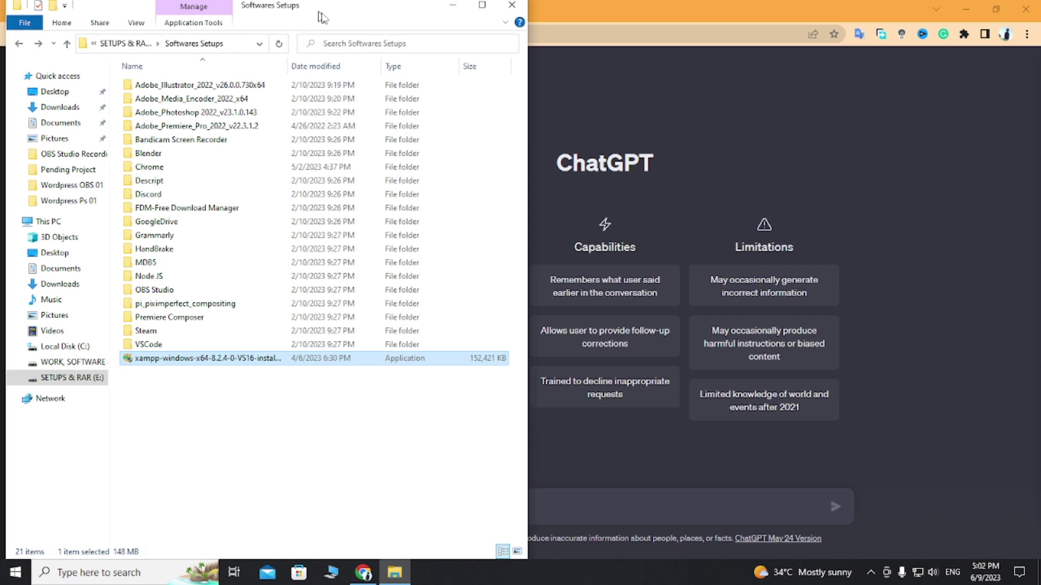
pyautogui.moveTo(311, 8); pyautogui.dragTo(632, 78)
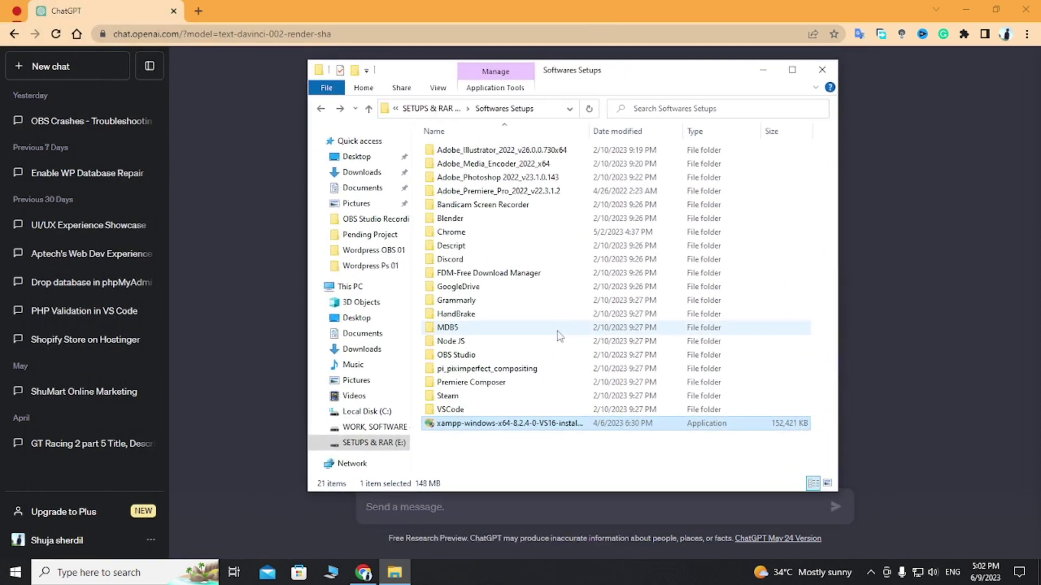
pyautogui.doubleClick(501, 424)
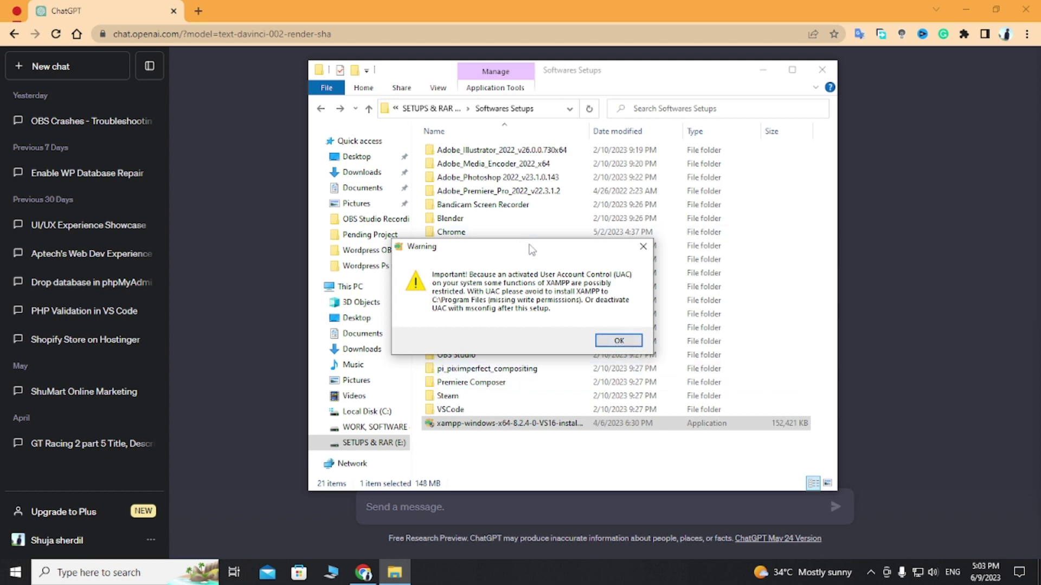
# - Acknowledge the User Account Control warning and advance the XAMPP setup past its welcome page
pyautogui.moveTo(530, 250)
pyautogui.mouseDown()
pyautogui.moveTo(511, 246)
pyautogui.moveTo(527, 259)
pyautogui.moveTo(537, 242)
pyautogui.mouseUp()
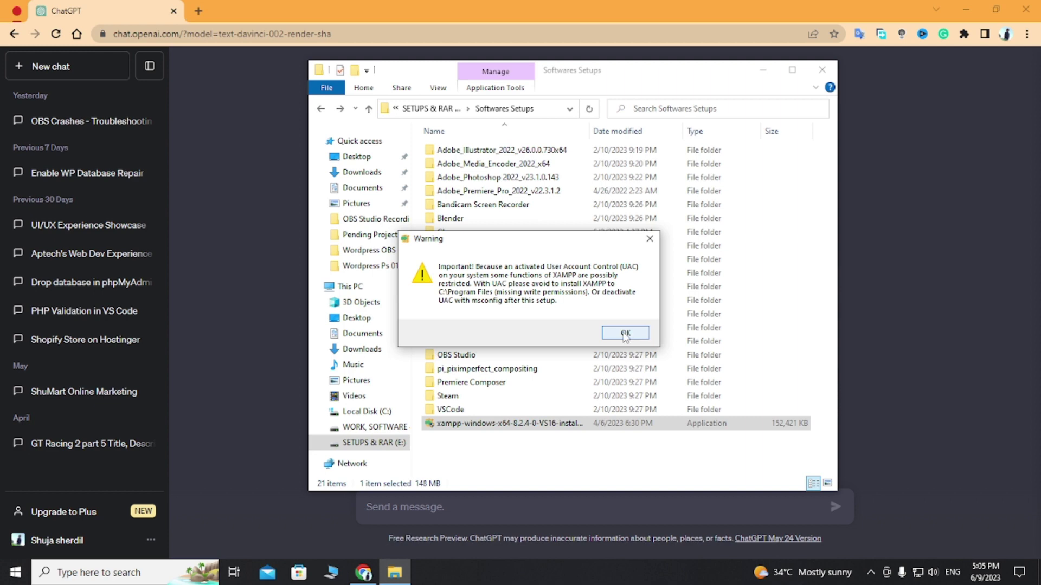
pyautogui.click(625, 334)
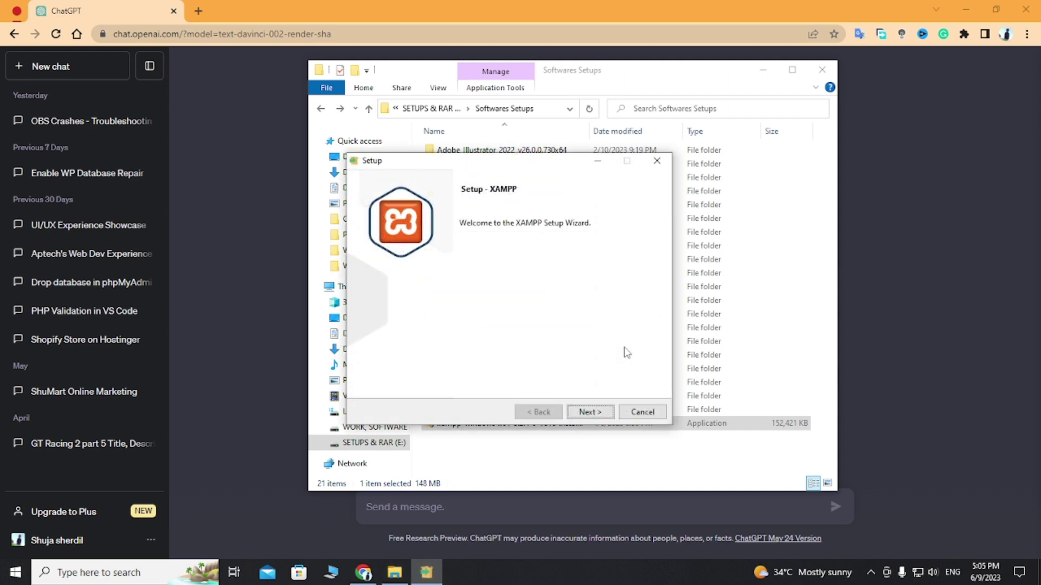
pyautogui.click(590, 412)
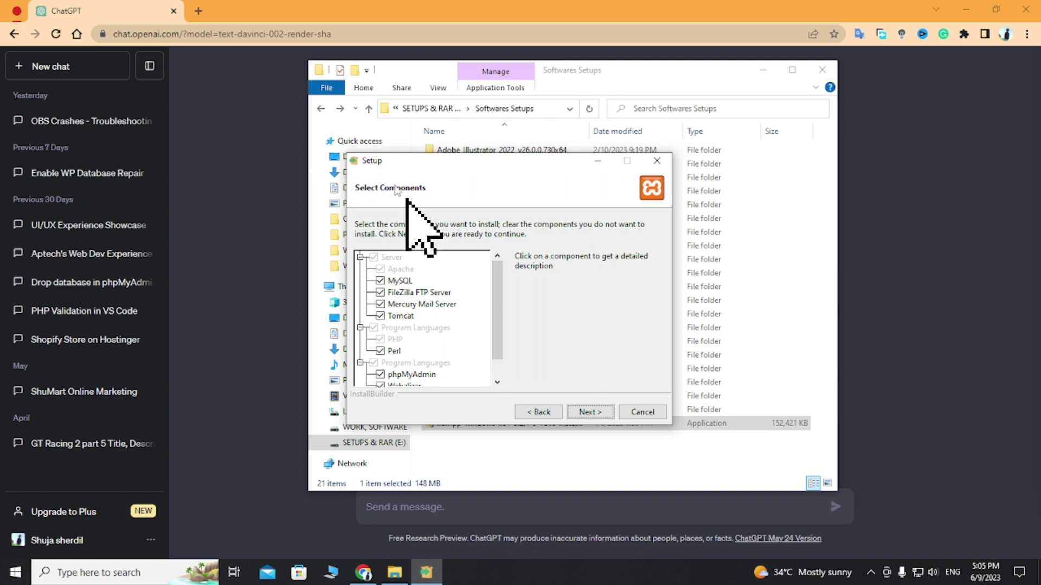
# - Exclude Perl, Tomcat, Webalizer and Fake Sendmail from the XAMPP components
pyautogui.click(380, 350)
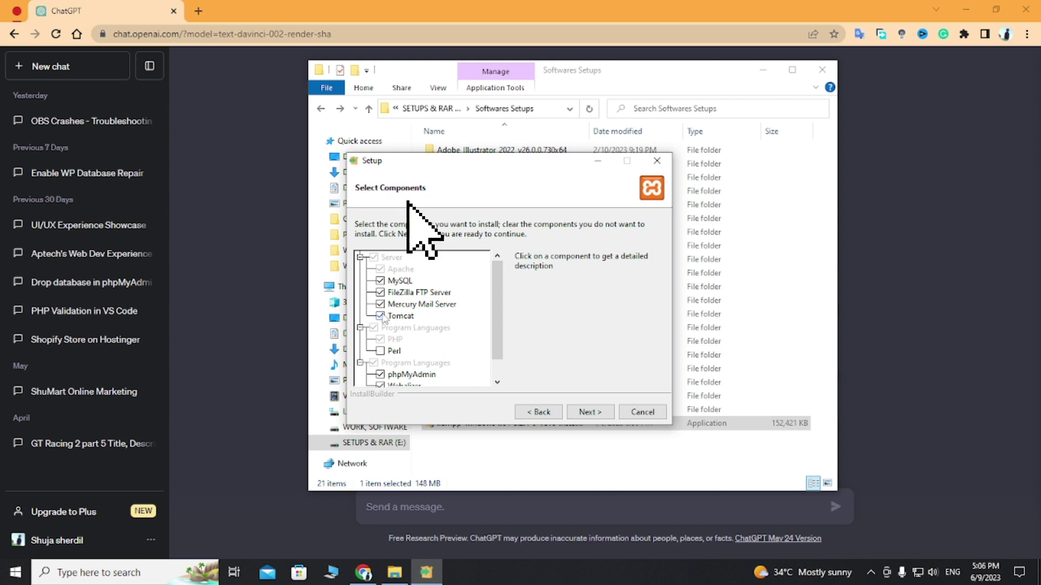
pyautogui.click(380, 316)
pyautogui.scroll(-1, 381, 336)
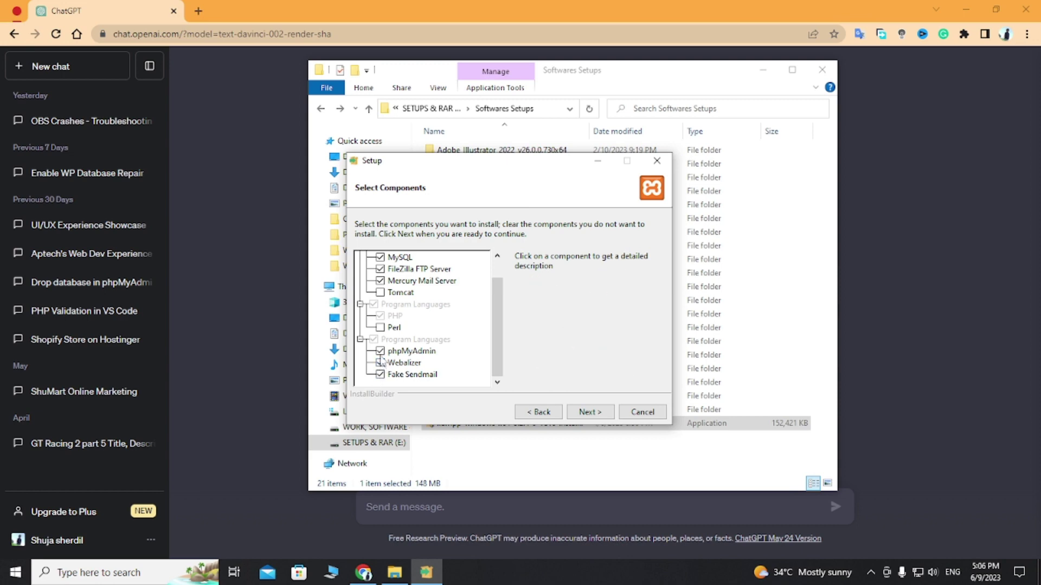
pyautogui.click(380, 363)
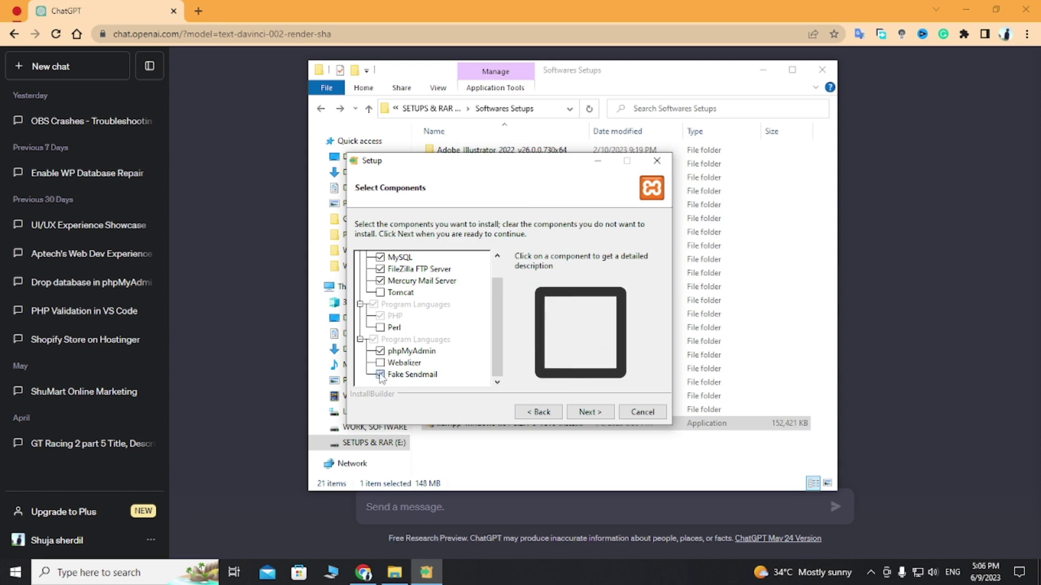
pyautogui.scroll(1, 381, 380)
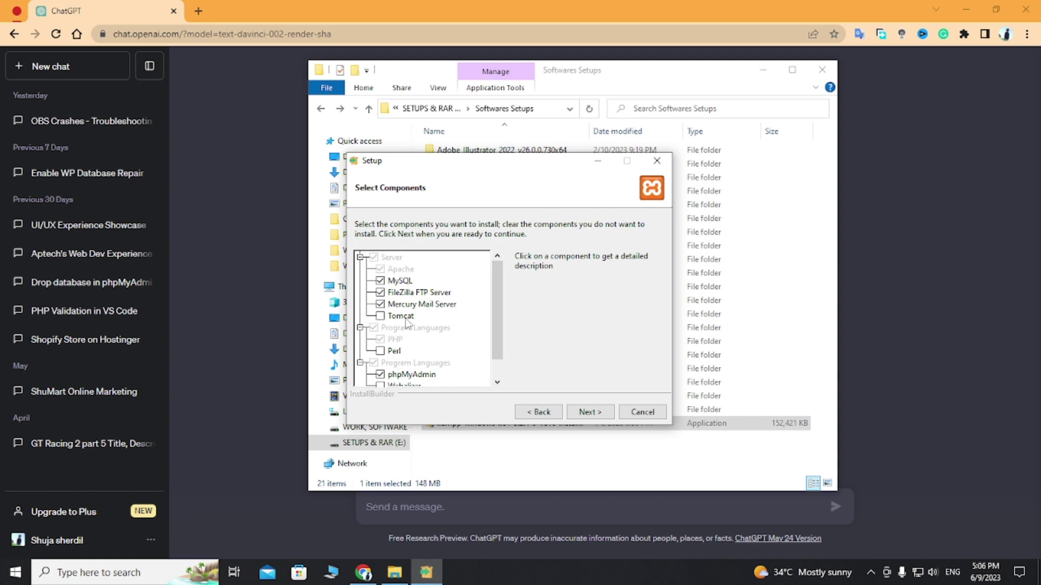
pyautogui.scroll(-1, 419, 362)
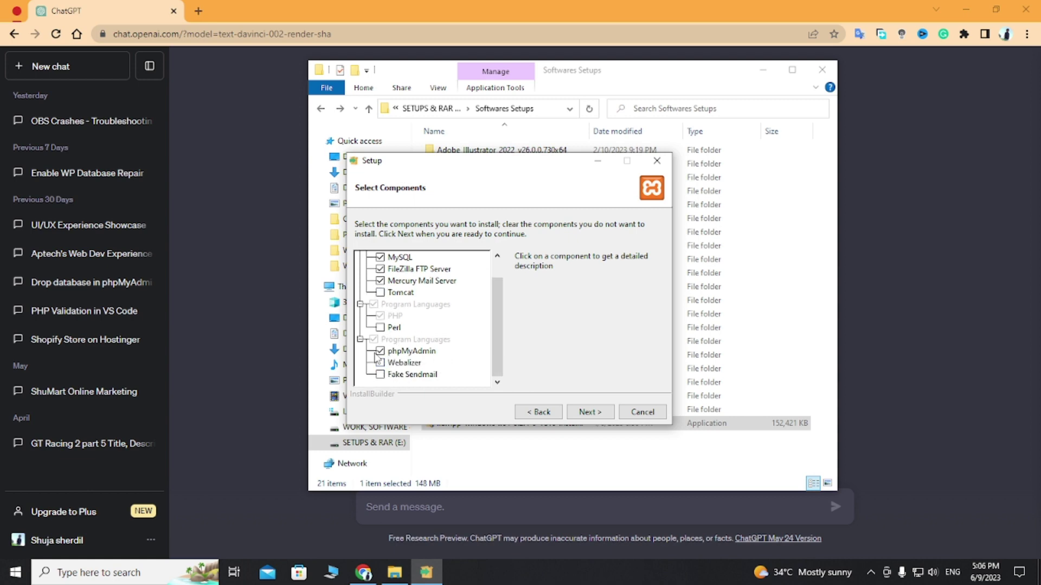
pyautogui.scroll(1, 426, 318)
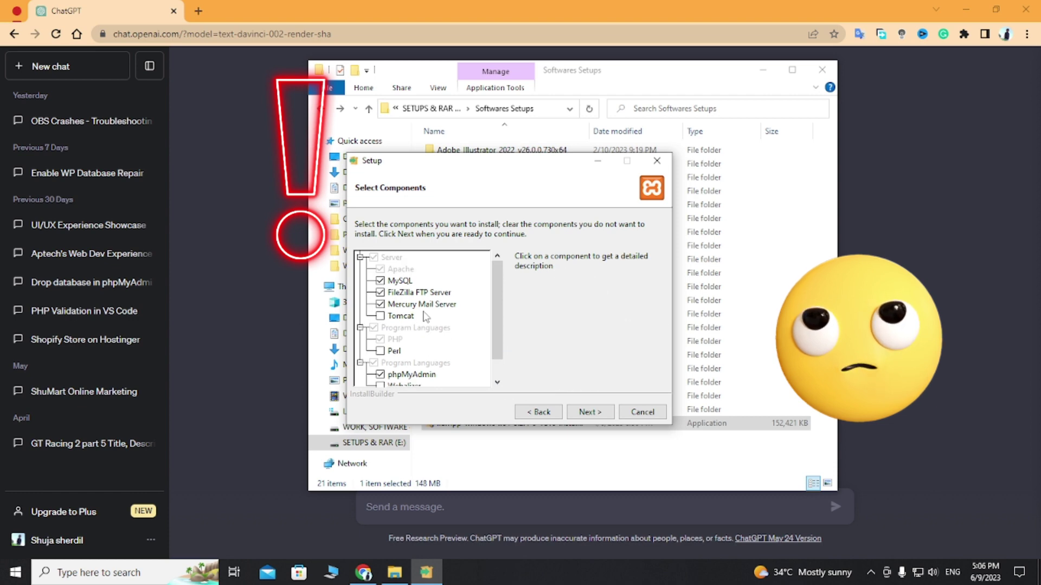
# - Exclude FileZilla FTP Server and Mercury Mail Server from the XAMPP components
pyautogui.click(391, 293)
pyautogui.click(391, 304)
pyautogui.scroll(-1, 445, 331)
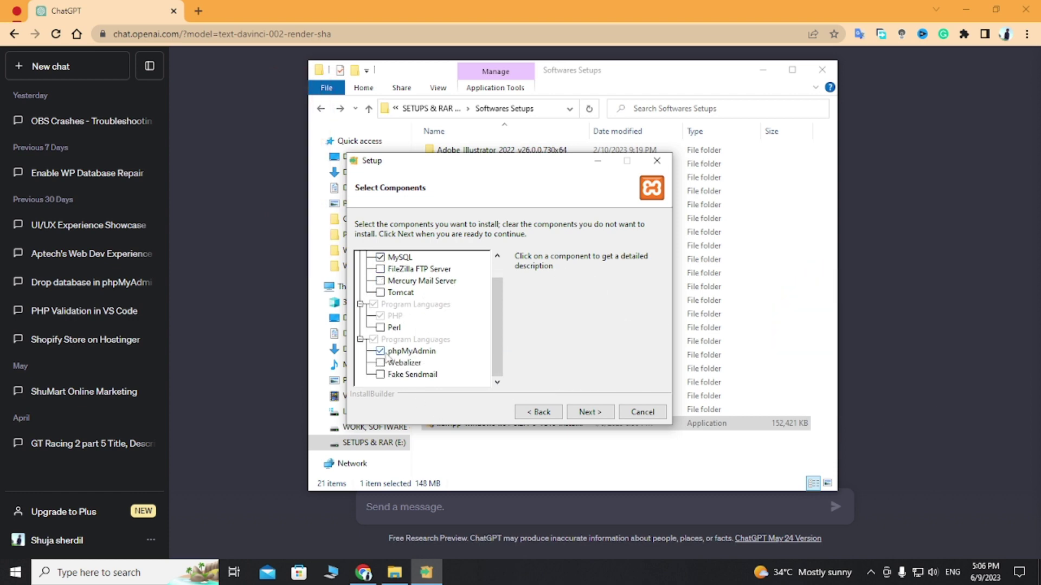
# - Include Webalizer, Tomcat and Perl in the XAMPP components again and continue to the installation folder page
pyautogui.scroll(1, 408, 289)
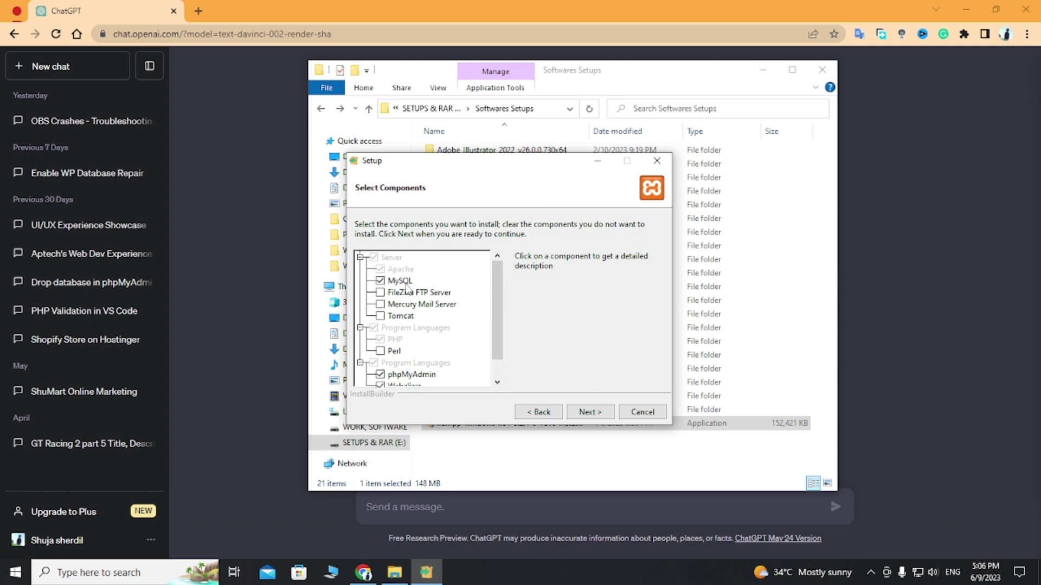
pyautogui.click(381, 317)
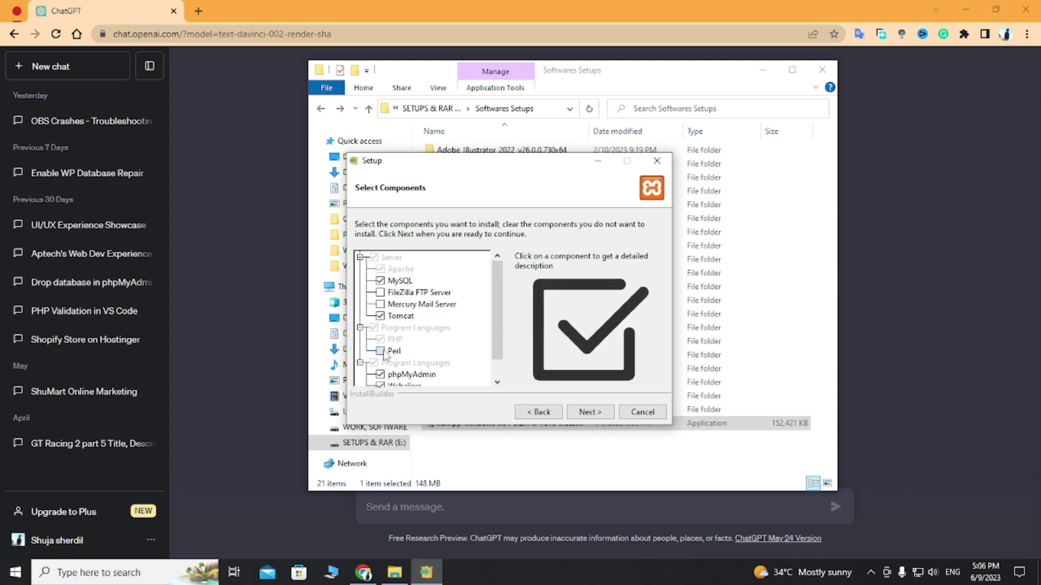
pyautogui.click(381, 352)
pyautogui.click(590, 412)
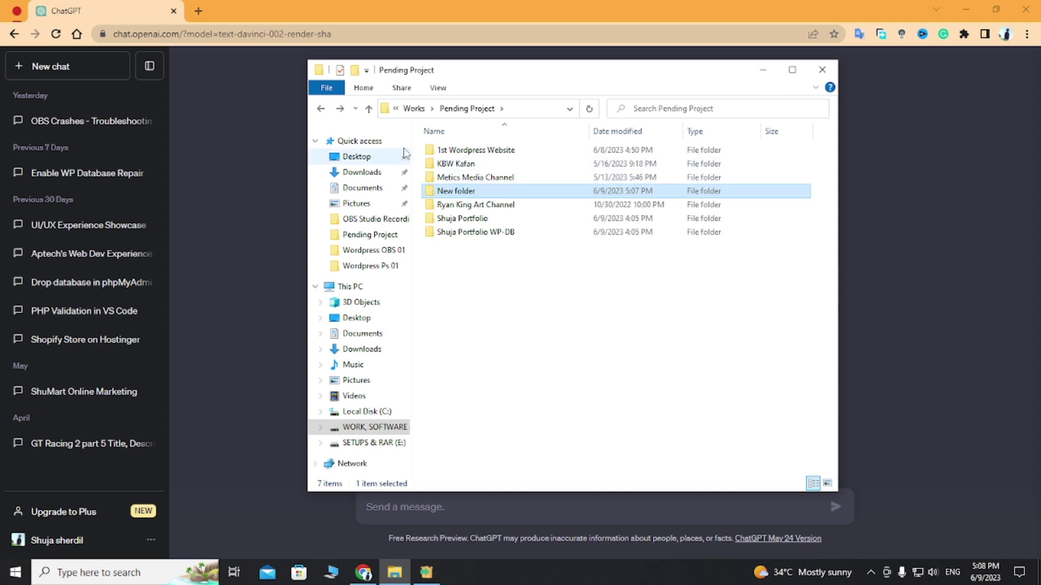
# - Return to the XAMPP setup, browse for an installation folder and expand Works on the D: drive
pyautogui.hotkey('alt', 'Tab')
pyautogui.click(553, 251)
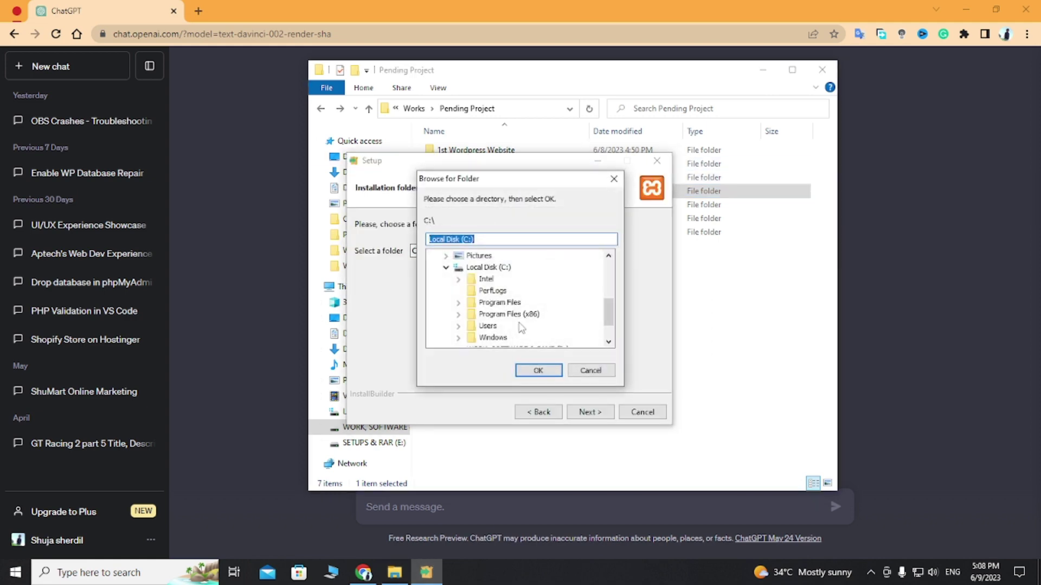
pyautogui.scroll(-1, 527, 306)
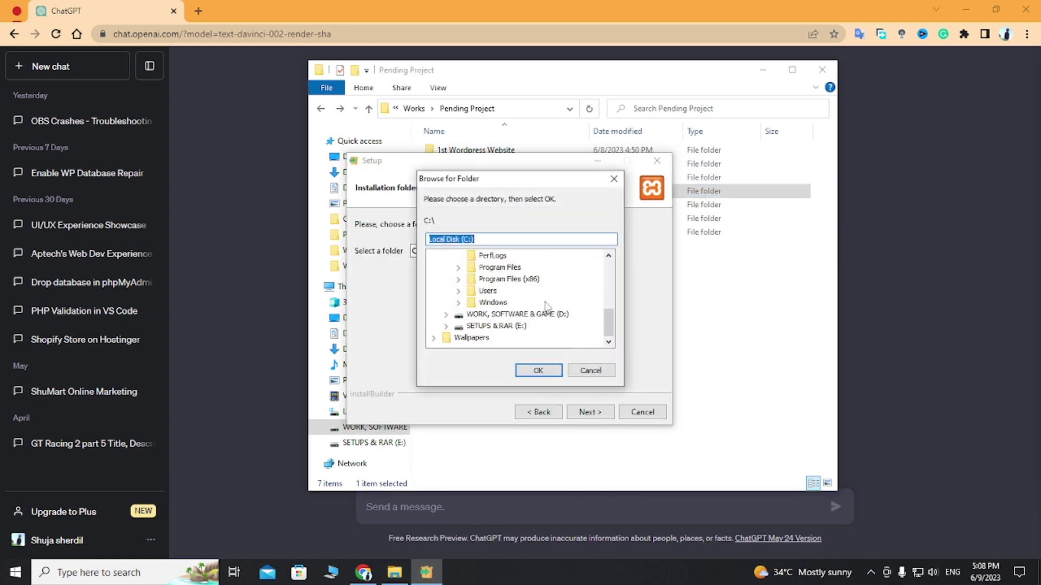
pyautogui.click(519, 314)
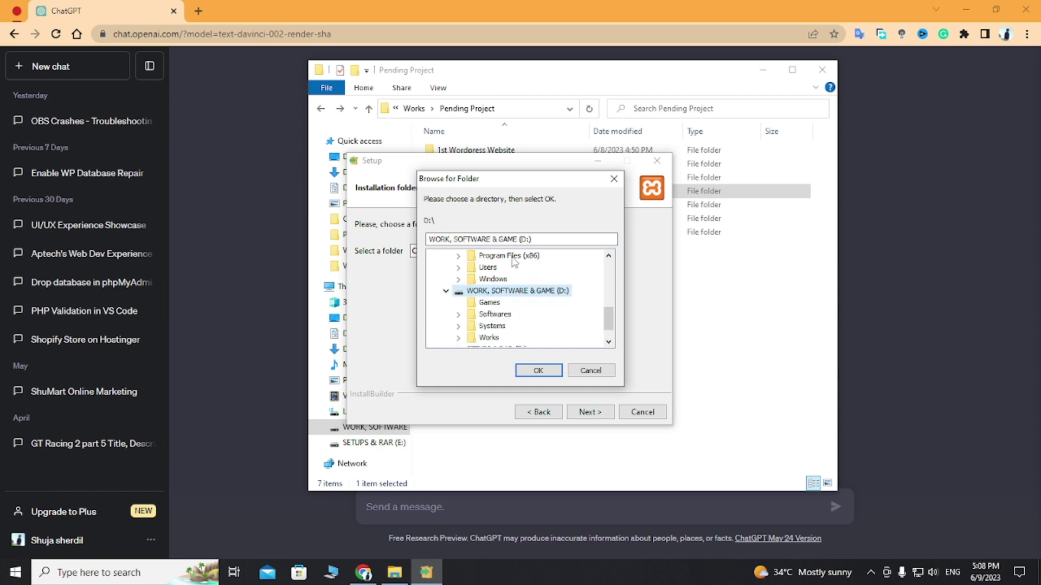
pyautogui.scroll(-1, 520, 325)
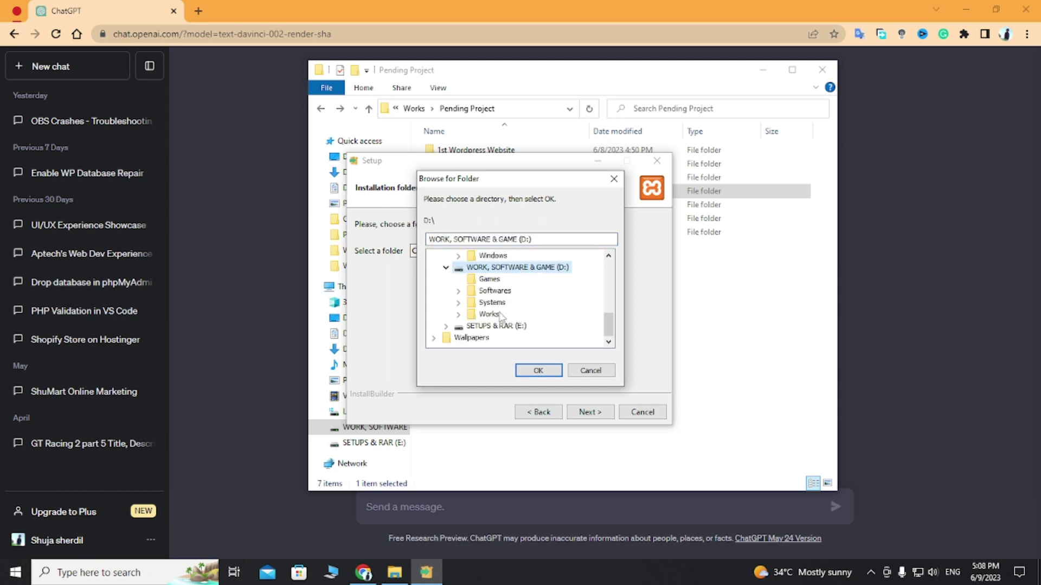
pyautogui.doubleClick(490, 314)
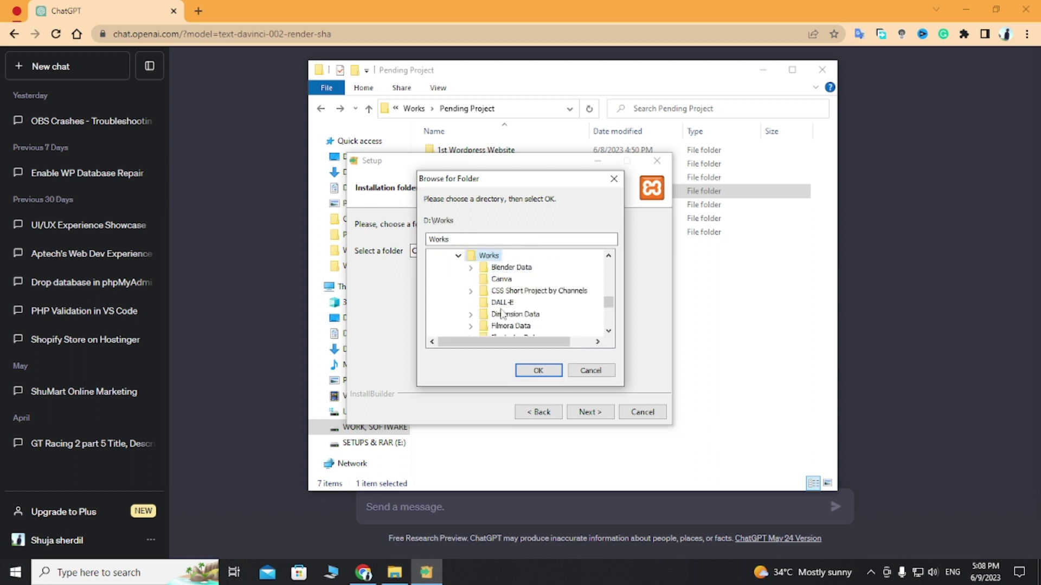
# - Choose D:\Works\Pending Project as the XAMPP installation folder and try to continue the setup
pyautogui.scroll(-2, 526, 314)
pyautogui.doubleClick(521, 304)
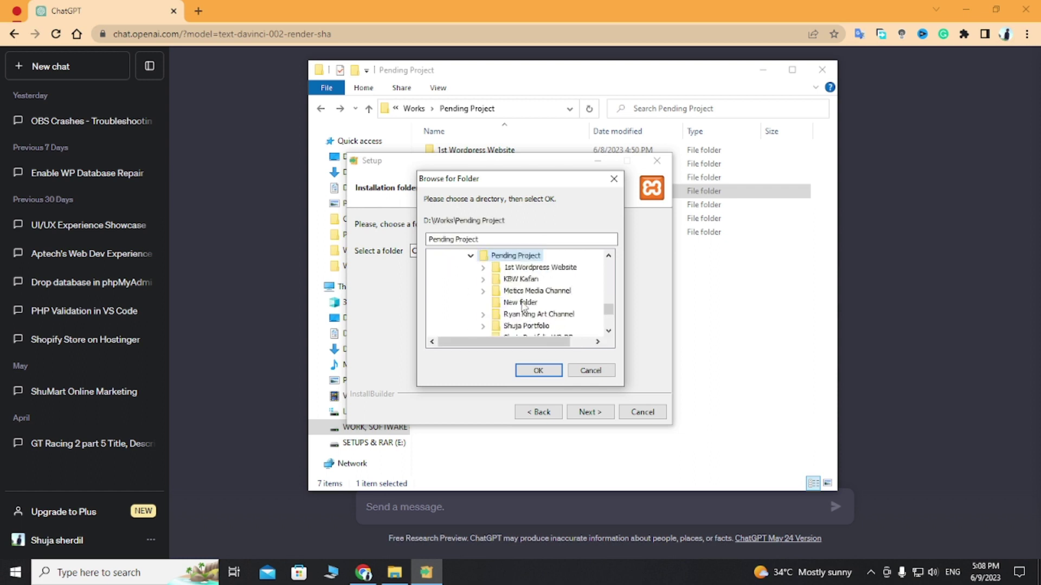
pyautogui.scroll(-1, 536, 315)
pyautogui.scroll(1, 534, 299)
pyautogui.scroll(-2, 530, 305)
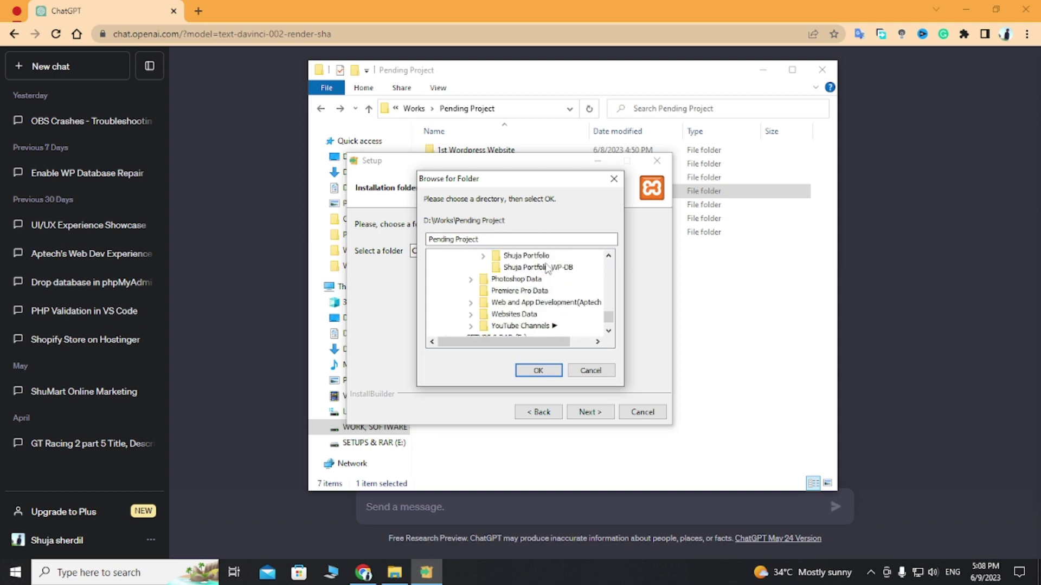
pyautogui.scroll(2, 530, 306)
pyautogui.click(539, 370)
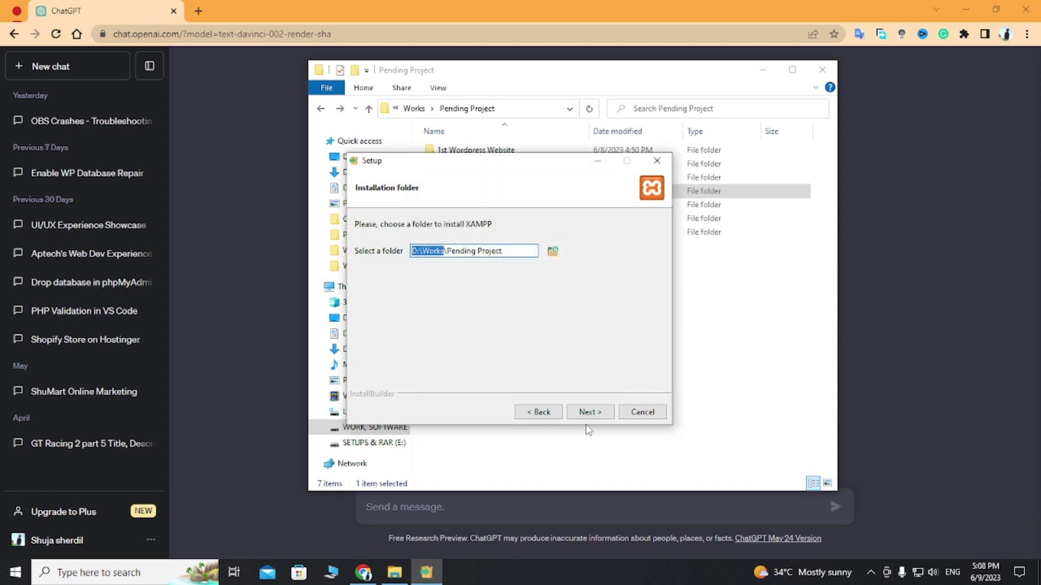
pyautogui.click(590, 412)
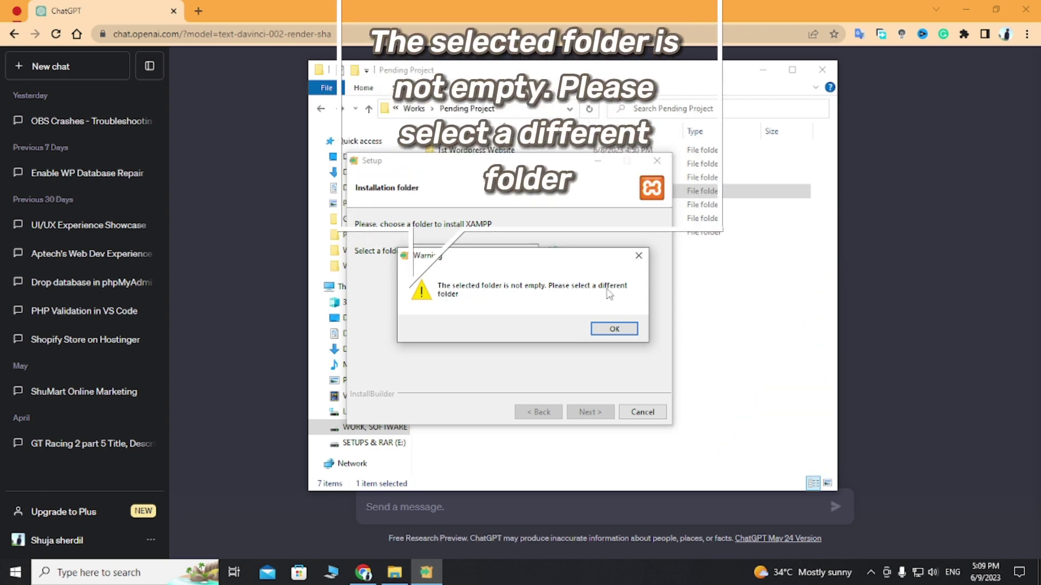
# - Dismiss the folder warning and look through the Pending Project subfolders for another installation folder, leaving the current choice in place
pyautogui.click(614, 330)
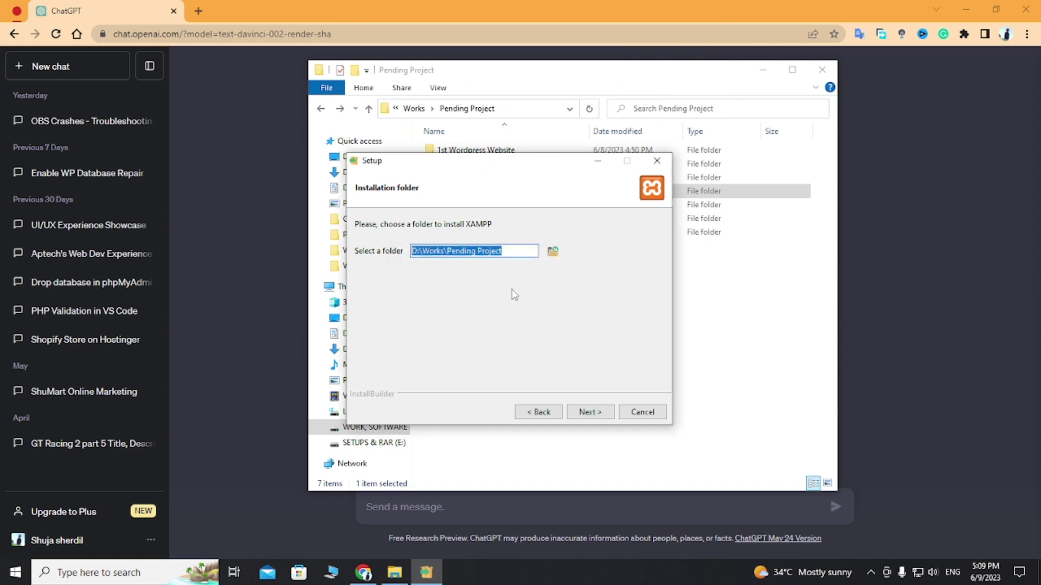
pyautogui.click(553, 250)
pyautogui.scroll(-2, 559, 273)
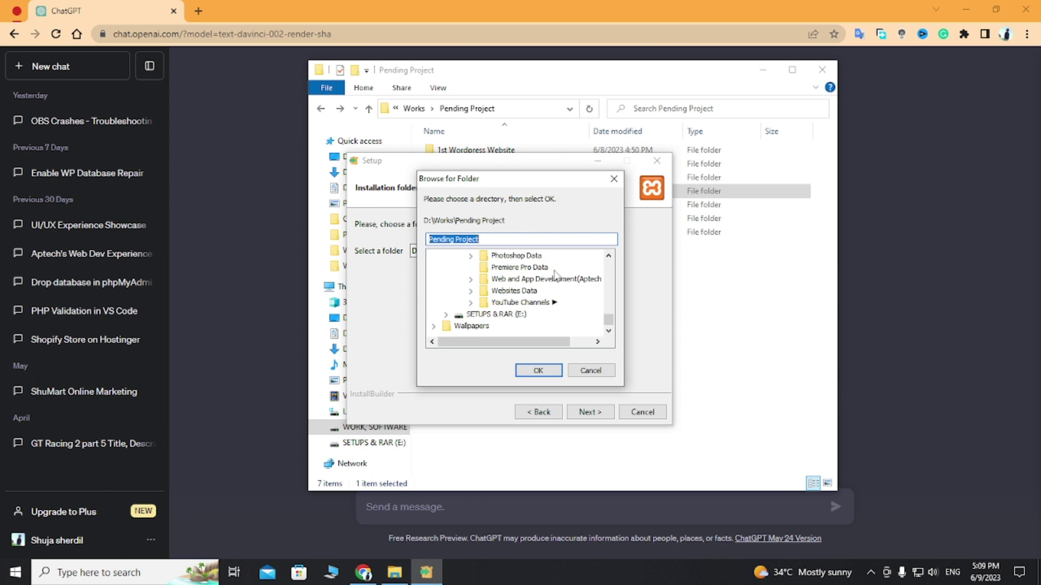
pyautogui.scroll(2, 557, 277)
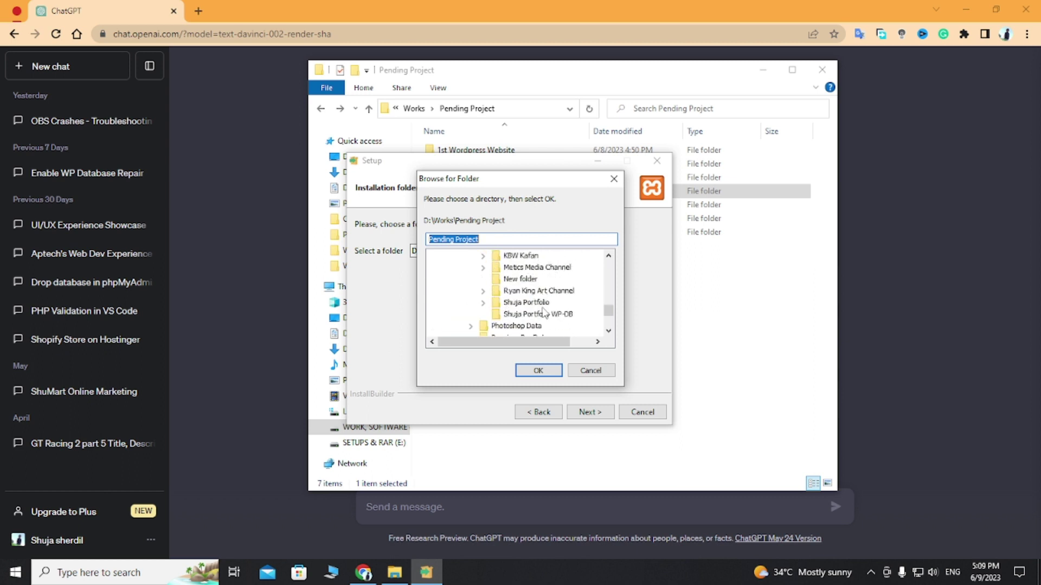
pyautogui.scroll(-1, 539, 285)
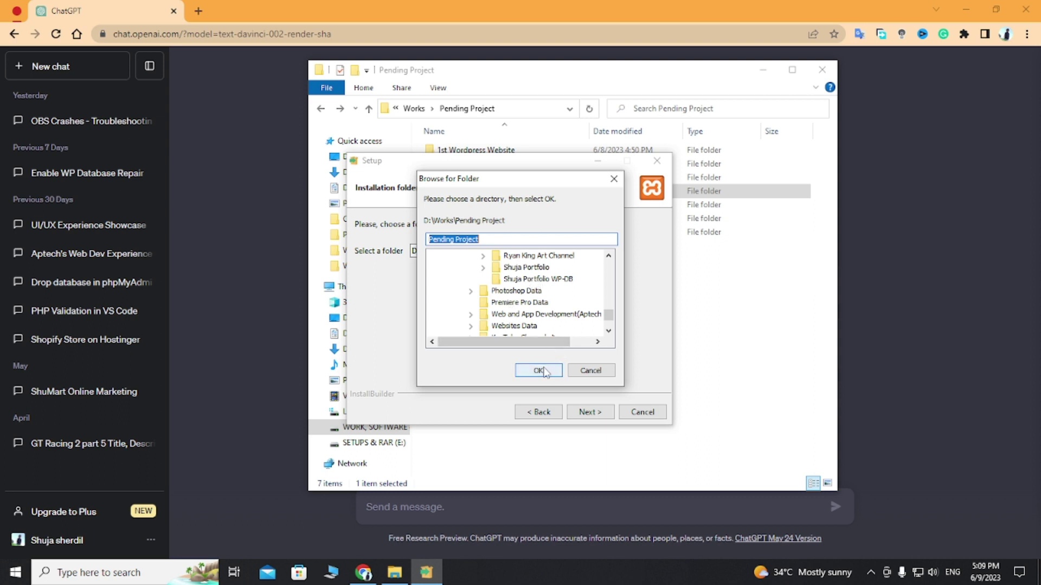
pyautogui.scroll(1, 566, 295)
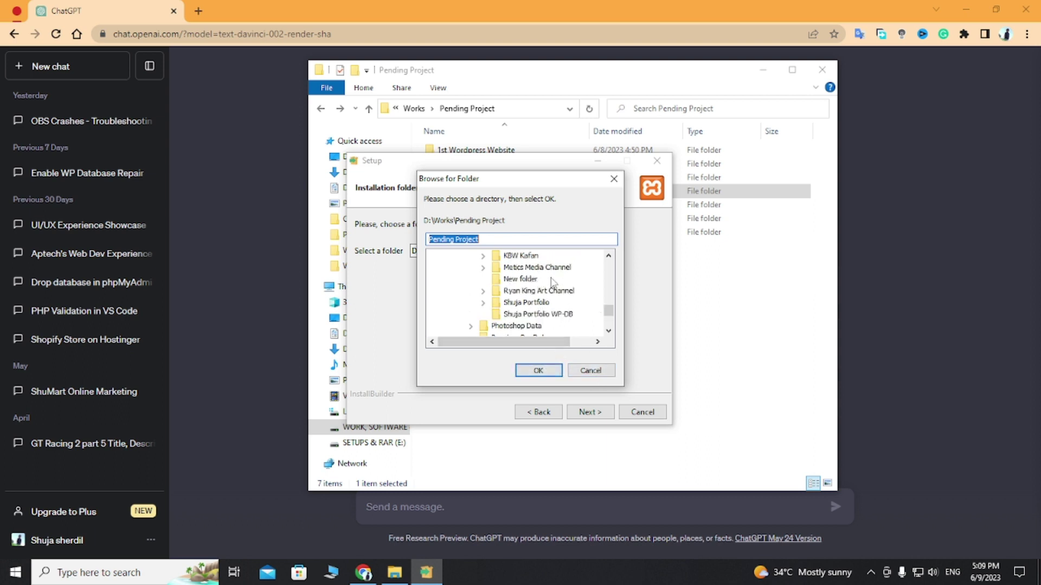
pyautogui.click(591, 371)
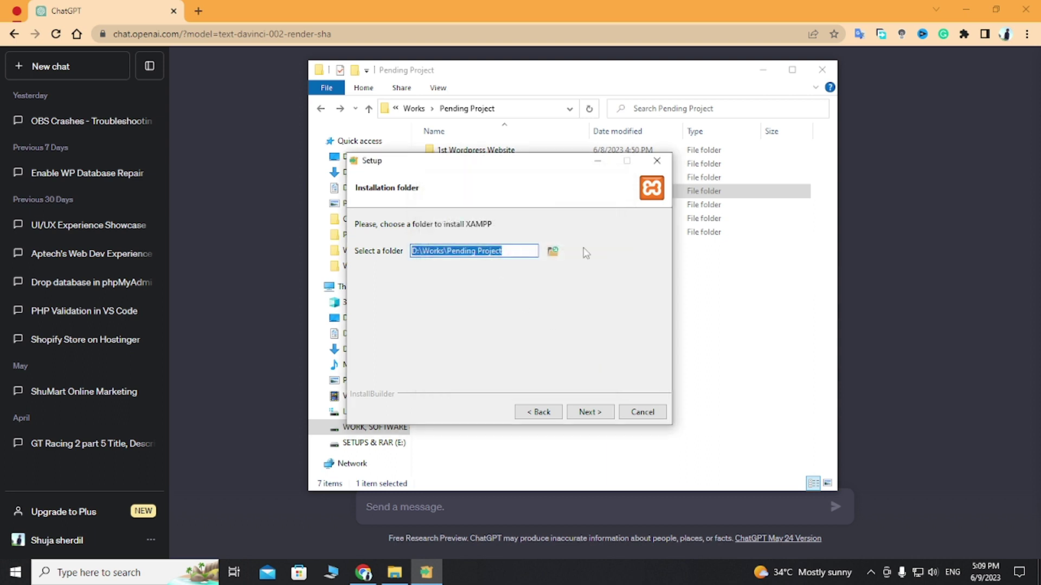
# - Switch to File Explorer, check the contents of New folder in Pending Project and return to the parent folder
pyautogui.click(394, 573)
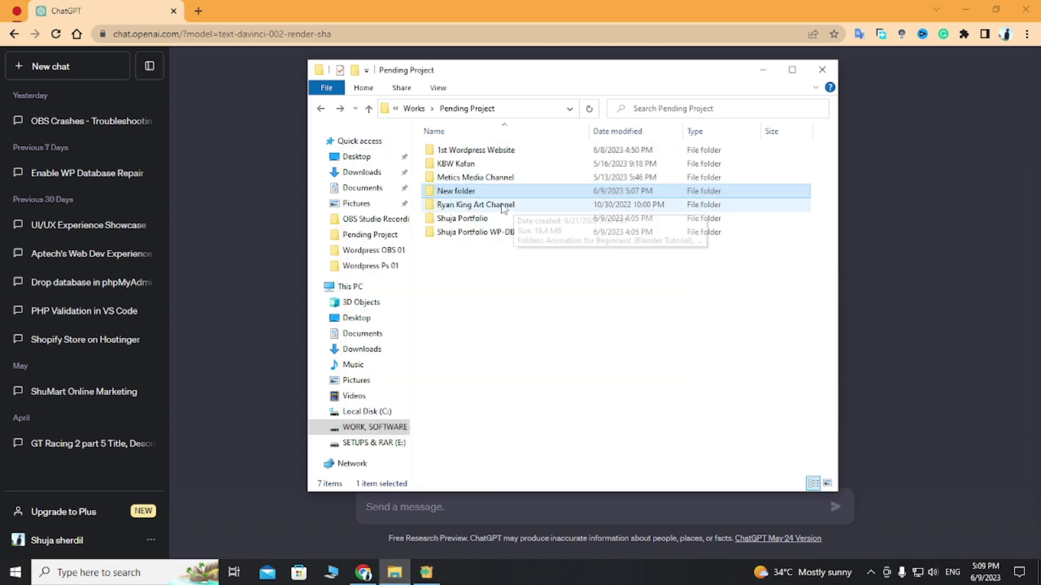
pyautogui.doubleClick(479, 195)
pyautogui.click(368, 108)
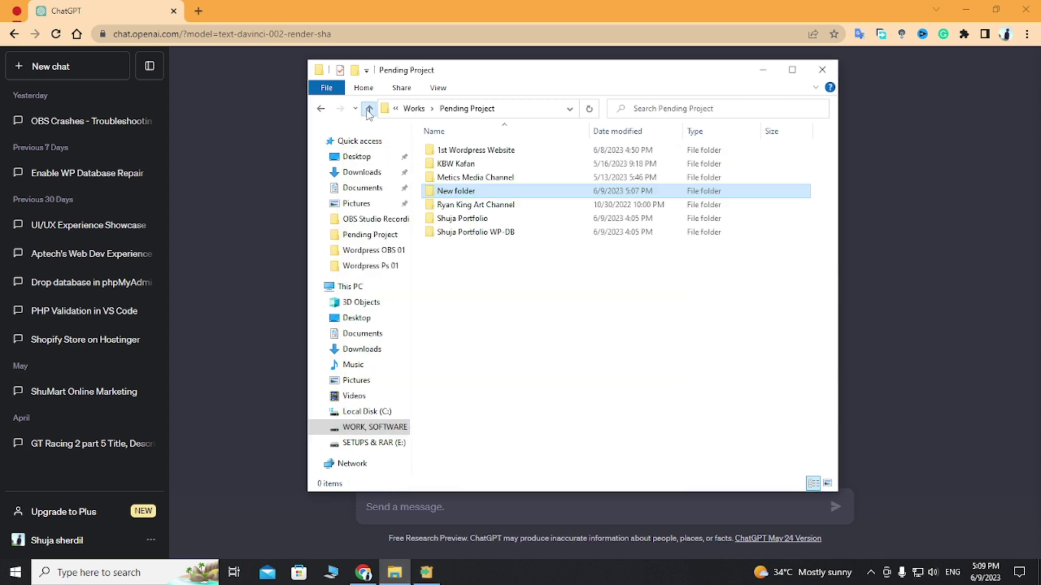
pyautogui.click(461, 191)
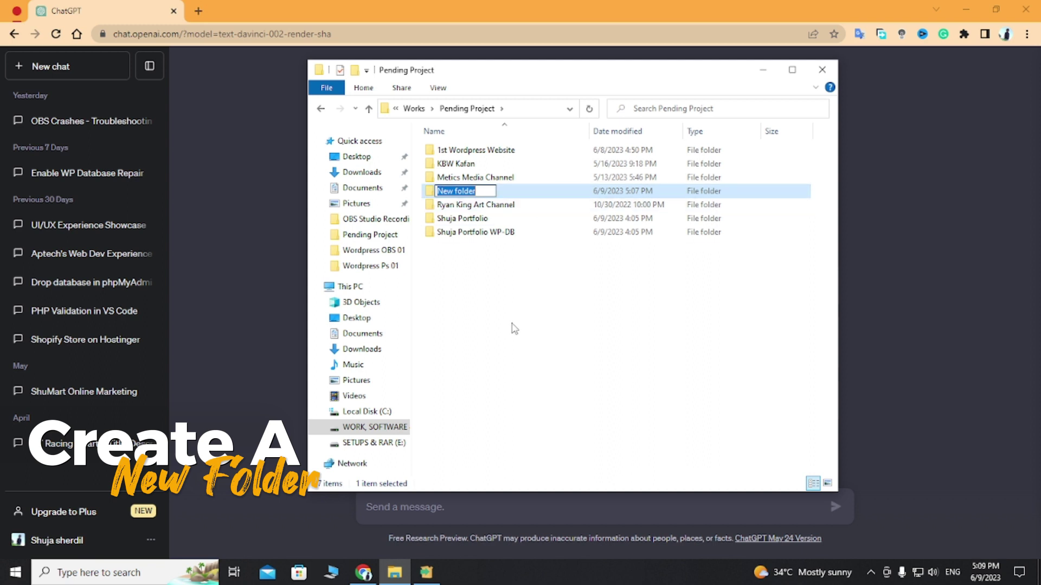
pyautogui.hotkey('alt', 'Tab')
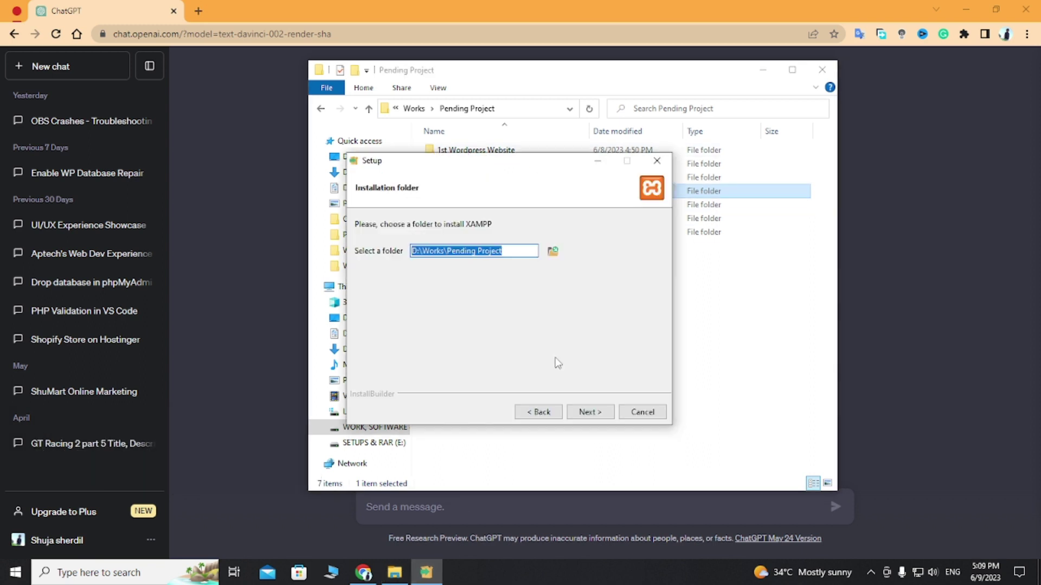
pyautogui.click(553, 252)
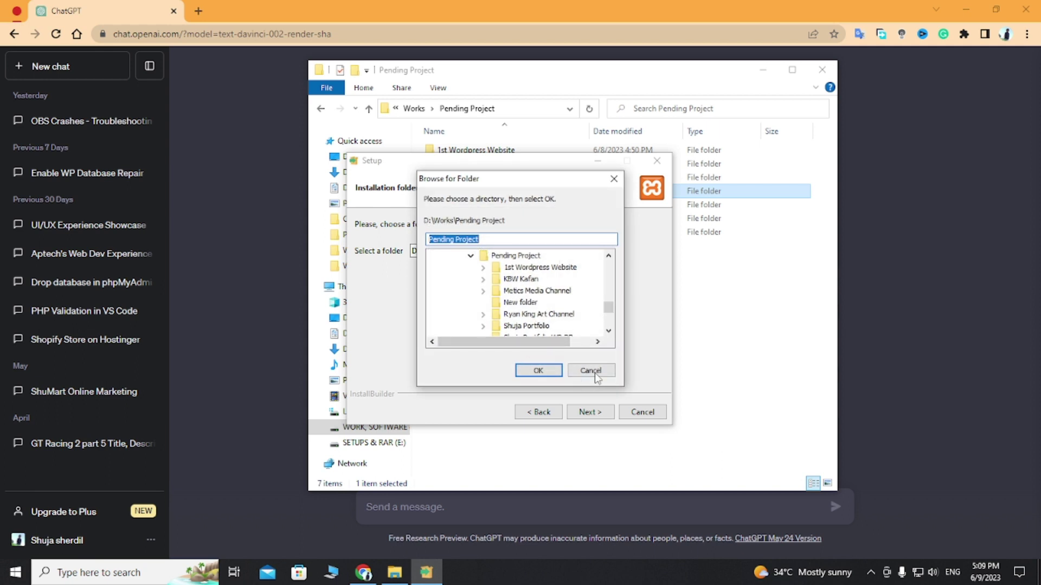
pyautogui.click(595, 372)
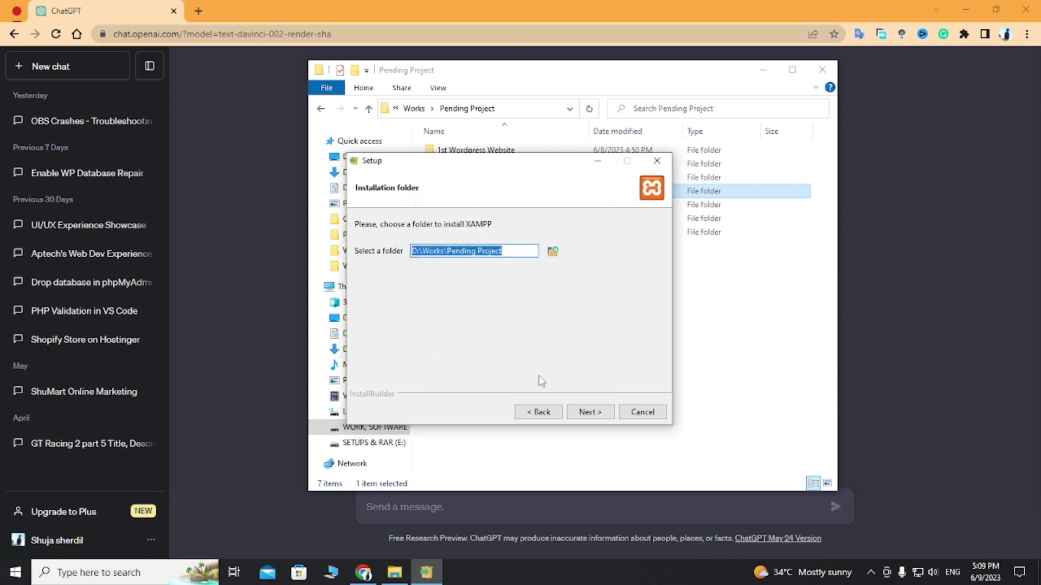
pyautogui.hotkey('alt', 'Tab')
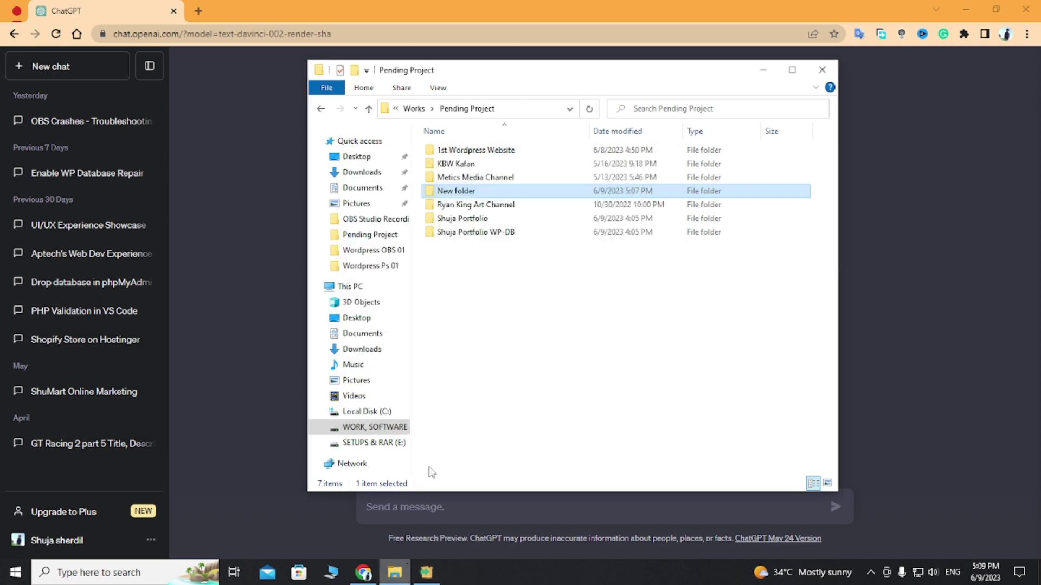
# - Rename New folder in Pending Project as XAMPP
pyautogui.click(470, 191)
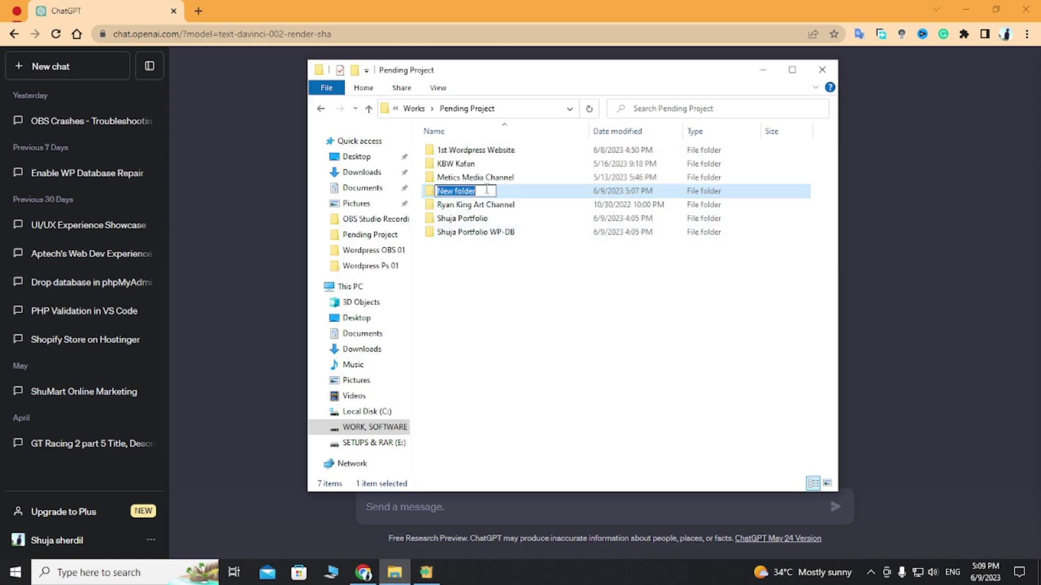
pyautogui.write('X')
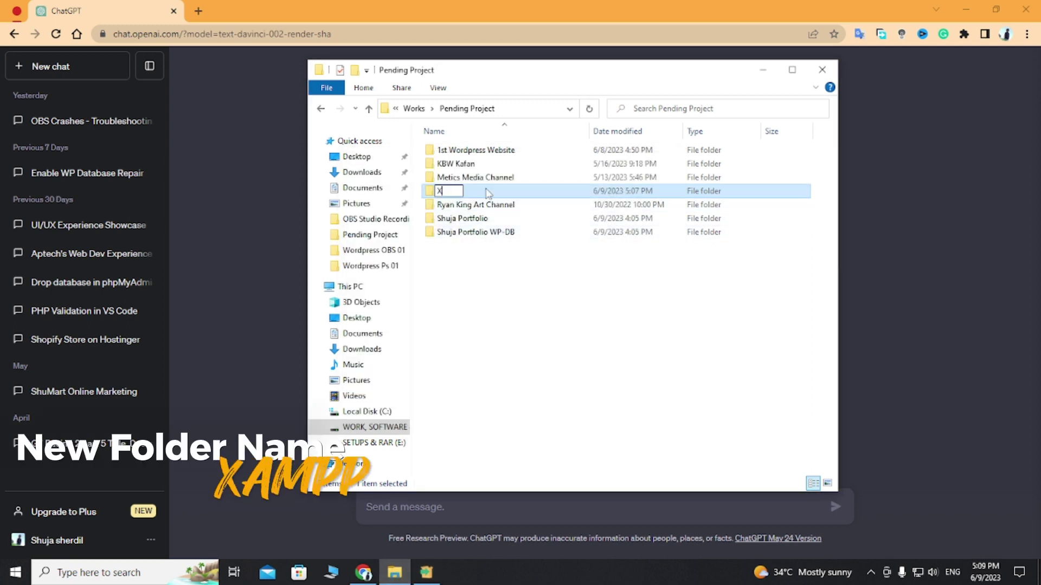
pyautogui.write('AMp')
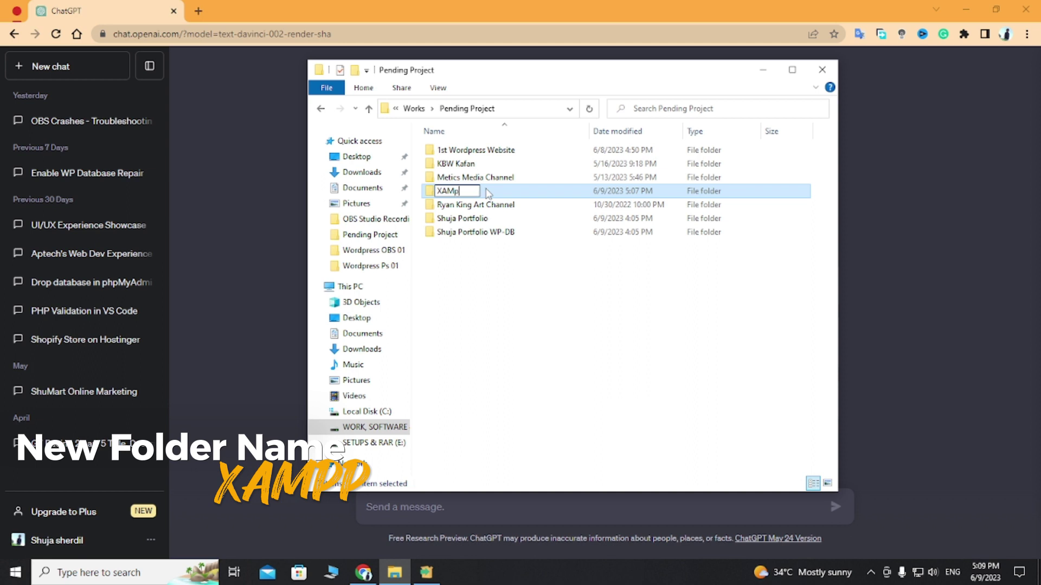
pyautogui.write('PP')
pyautogui.click(475, 316)
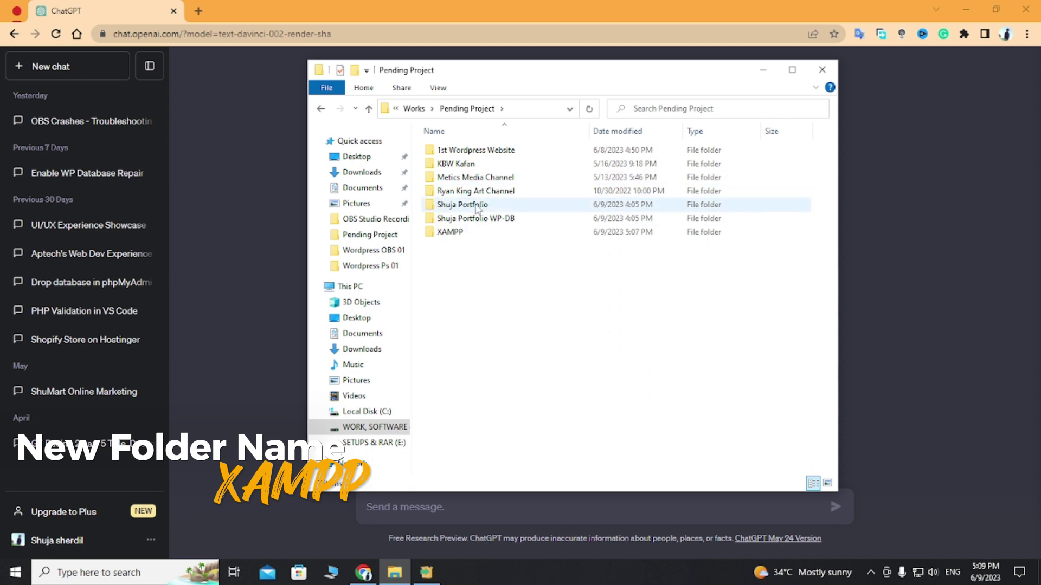
# - Open the XAMPP folder in Pending Project to check its contents
pyautogui.doubleClick(469, 233)
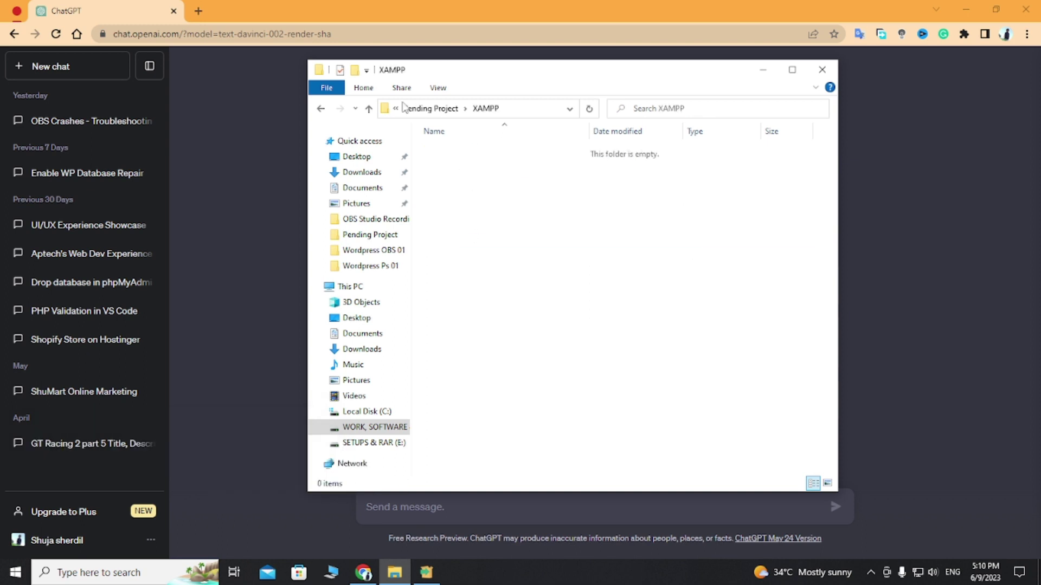
pyautogui.click(324, 109)
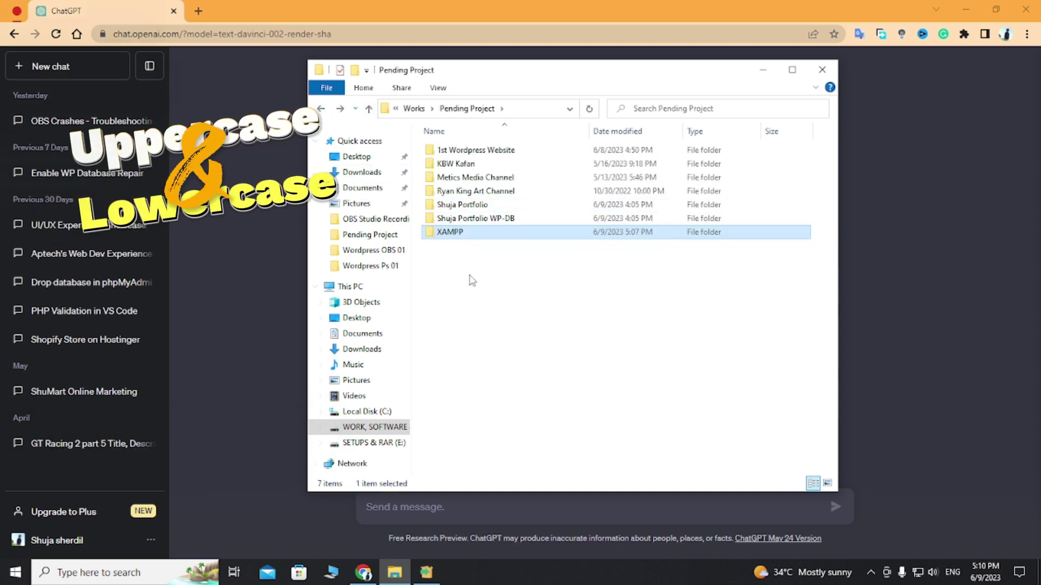
pyautogui.doubleClick(485, 232)
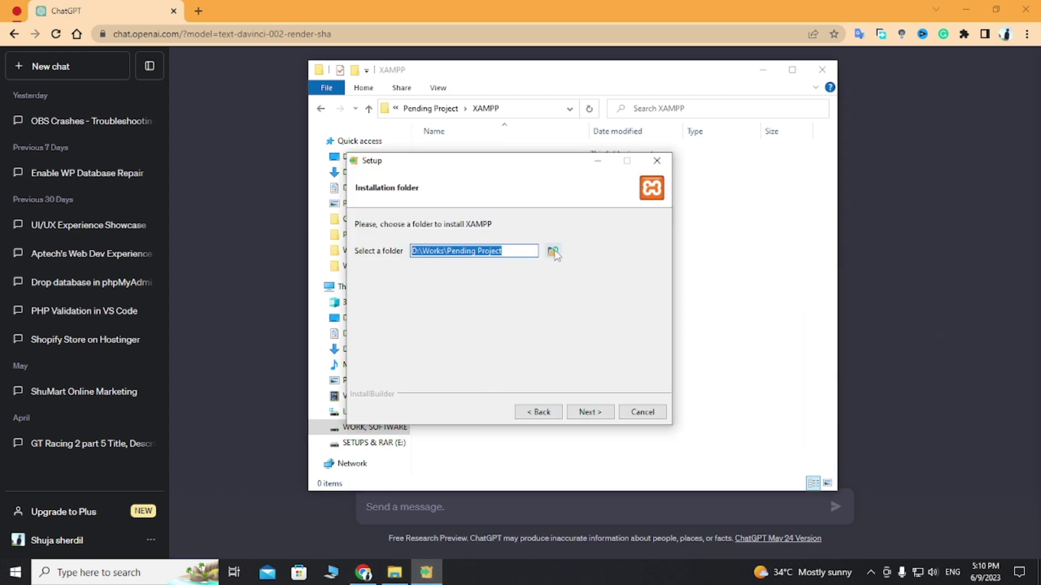
pyautogui.click(553, 251)
pyautogui.scroll(-2, 553, 295)
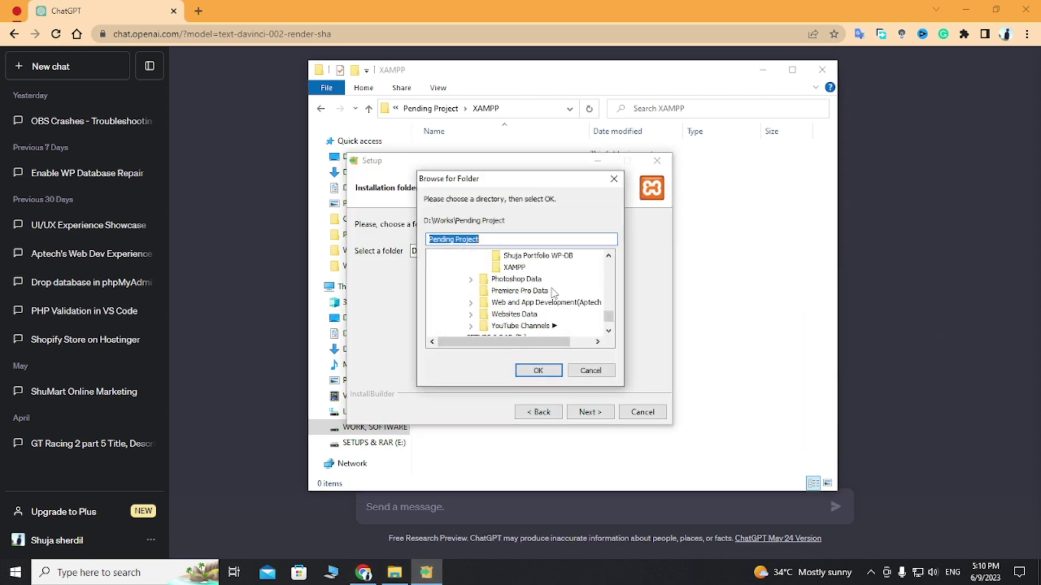
pyautogui.scroll(1, 550, 304)
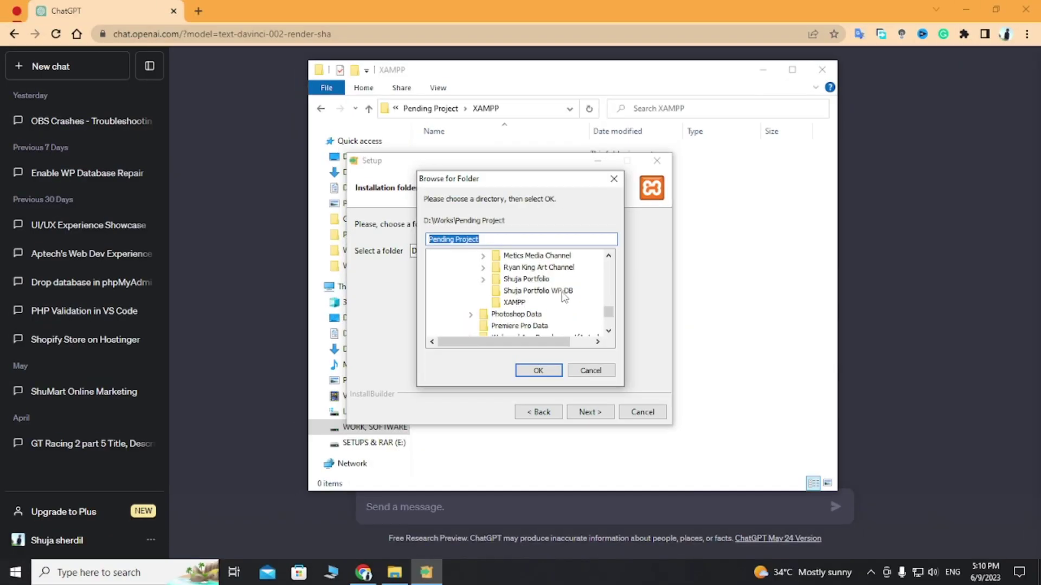
pyautogui.scroll(1, 562, 297)
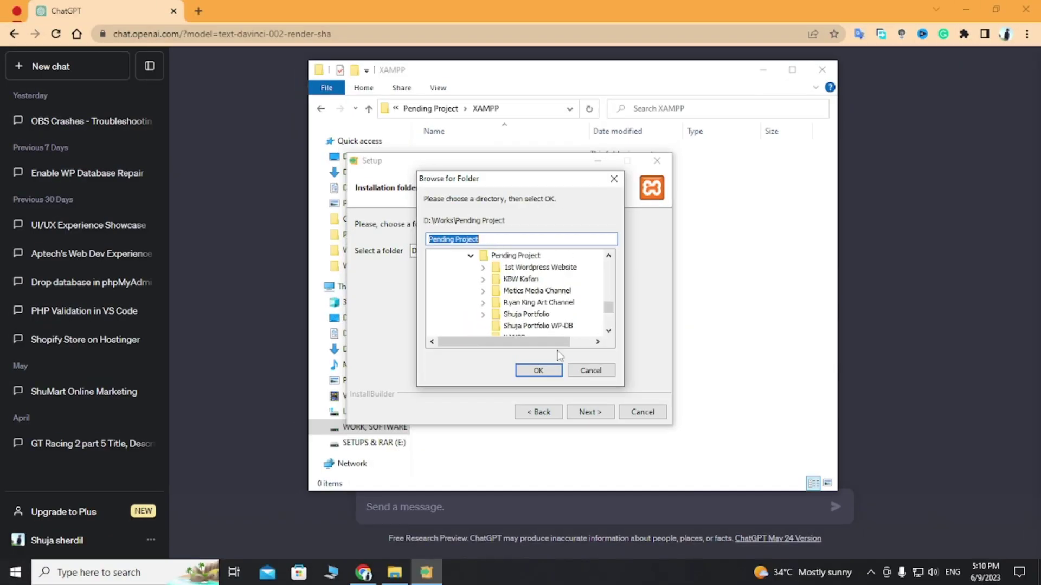
pyautogui.scroll(-1, 561, 293)
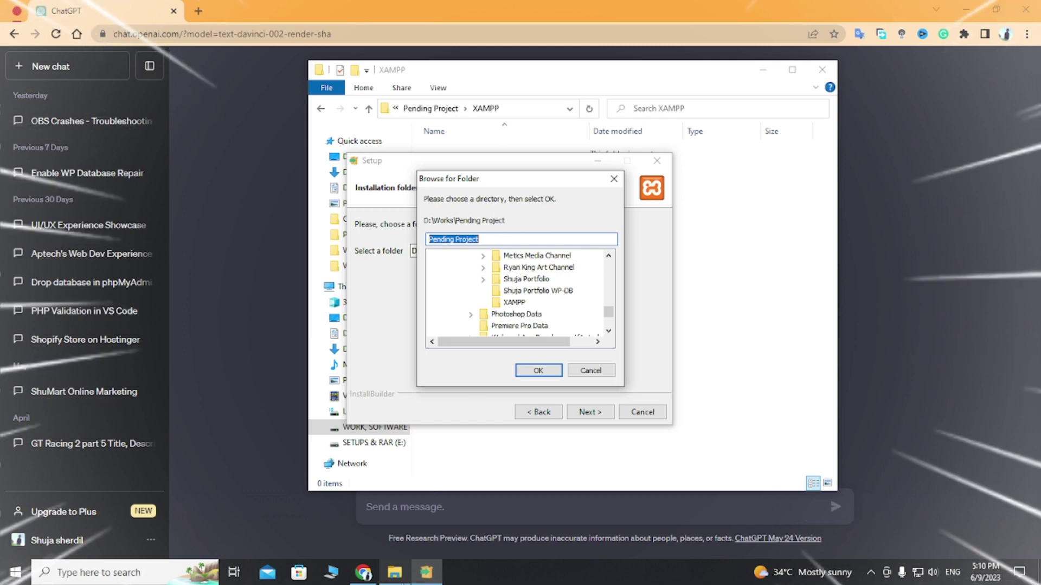
pyautogui.click(432, 156)
pyautogui.click(368, 108)
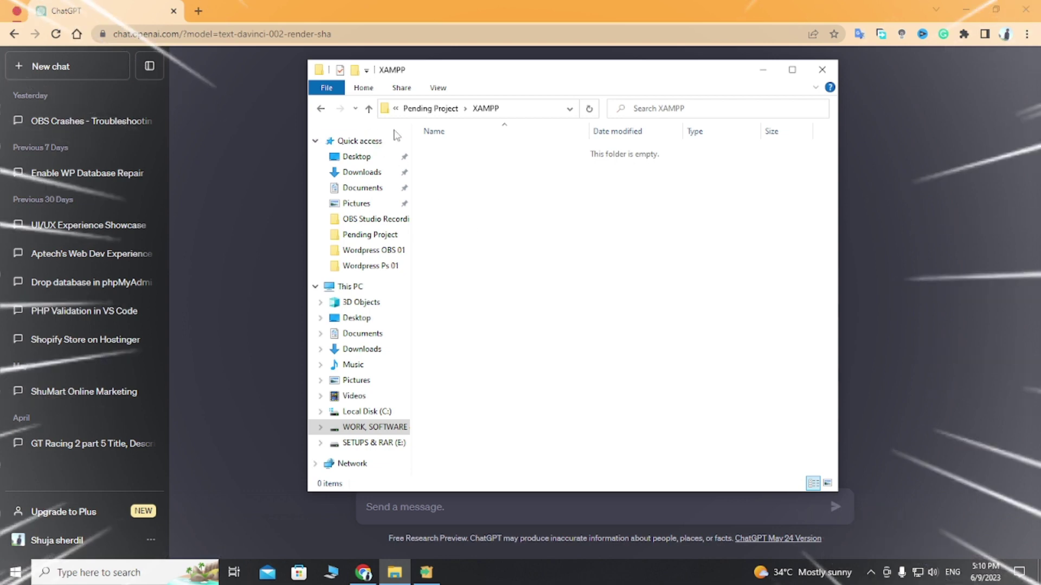
pyautogui.click(434, 574)
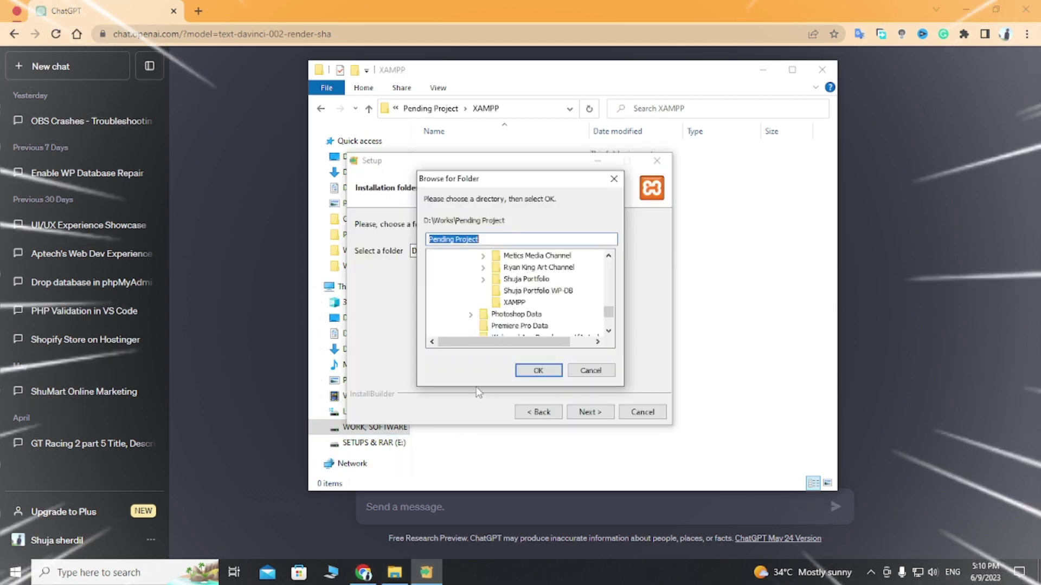
pyautogui.click(514, 302)
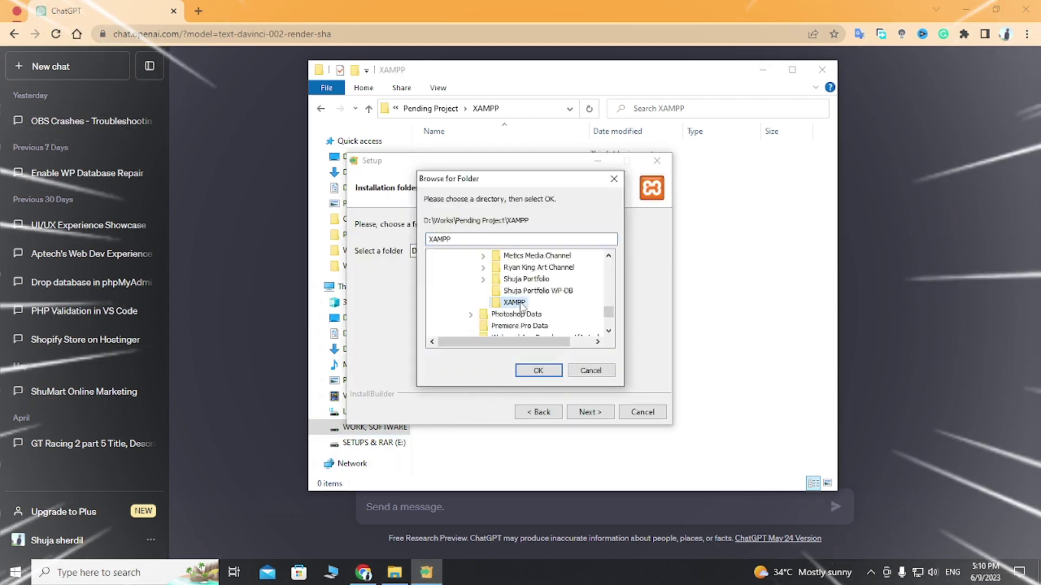
pyautogui.scroll(2, 532, 296)
pyautogui.scroll(-1, 537, 287)
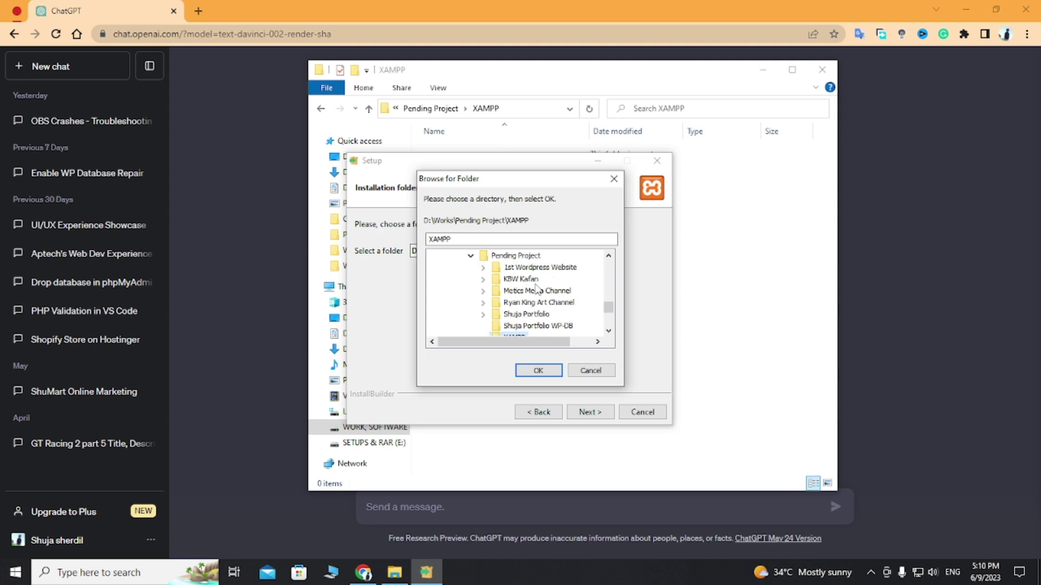
pyautogui.click(592, 372)
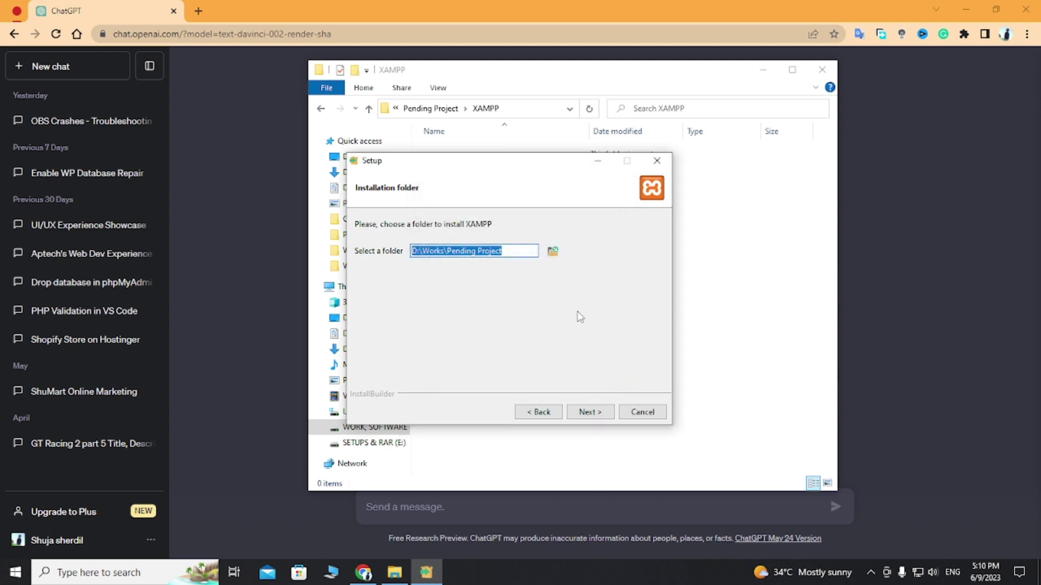
# - Choose D:\Works\Pending Project\XAMPP as the XAMPP installation folder and continue to the language page
pyautogui.click(552, 252)
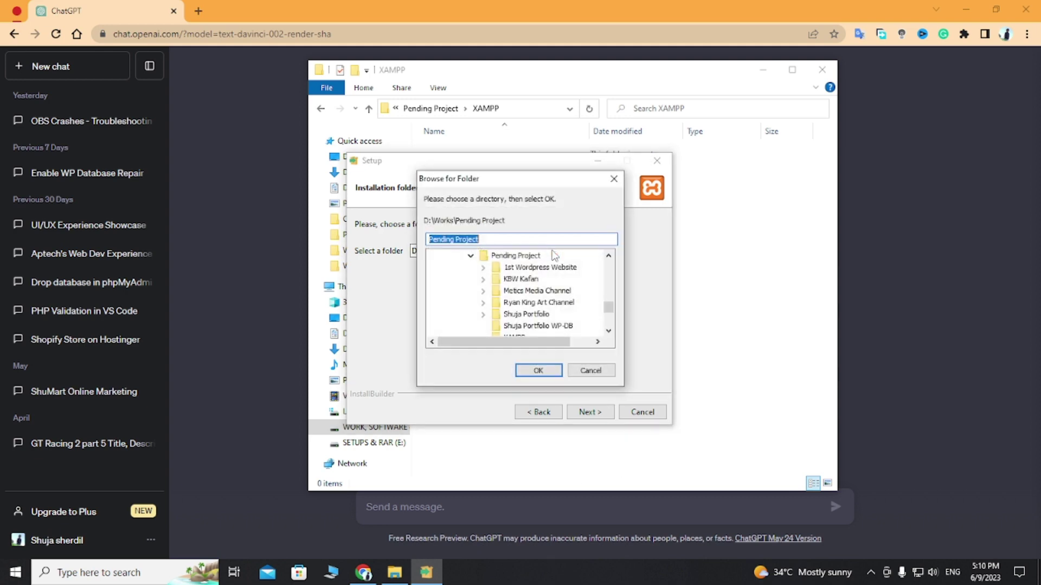
pyautogui.scroll(-1, 541, 295)
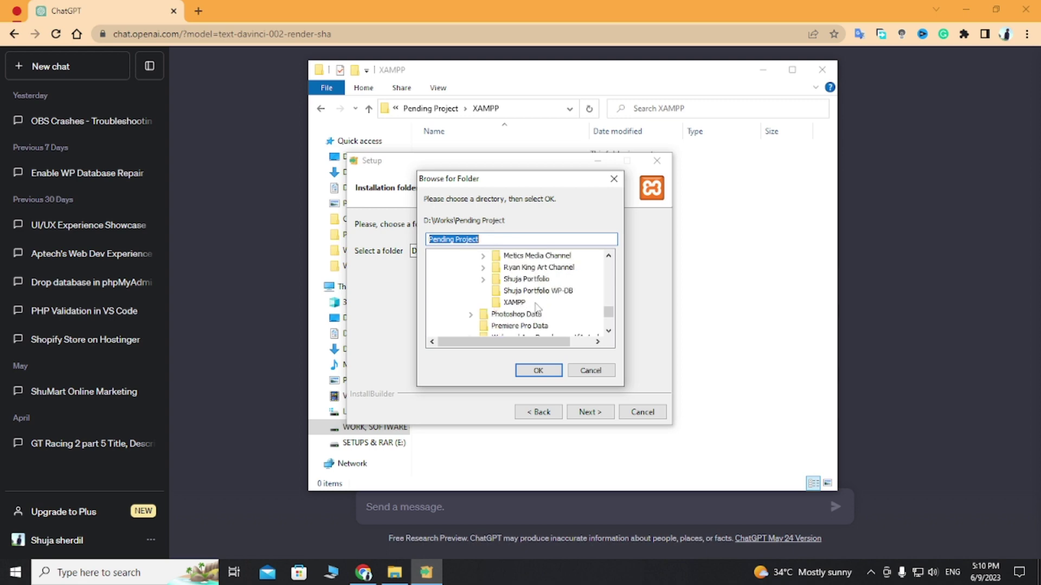
pyautogui.scroll(1, 539, 301)
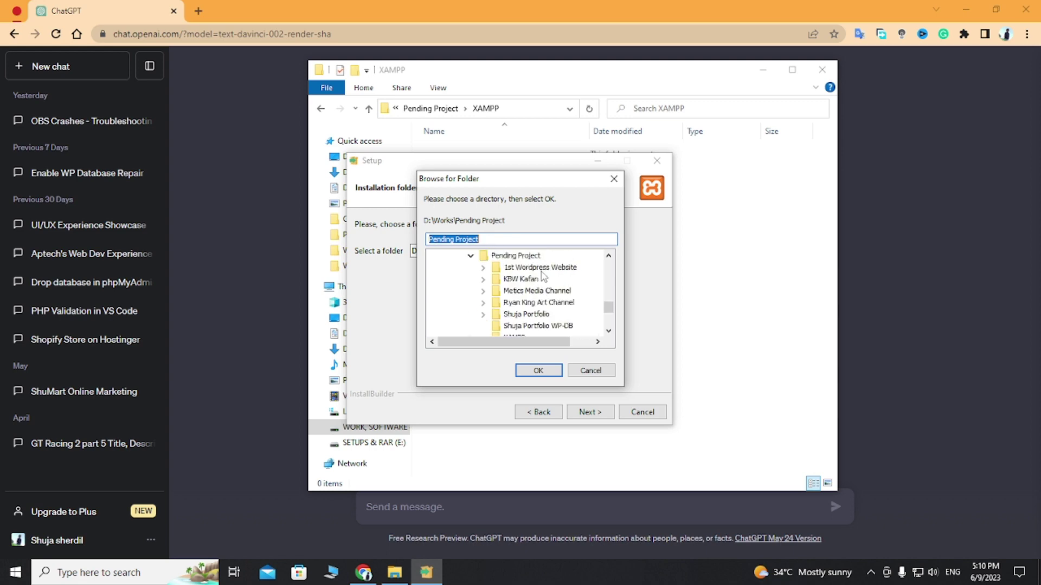
pyautogui.scroll(-1, 544, 277)
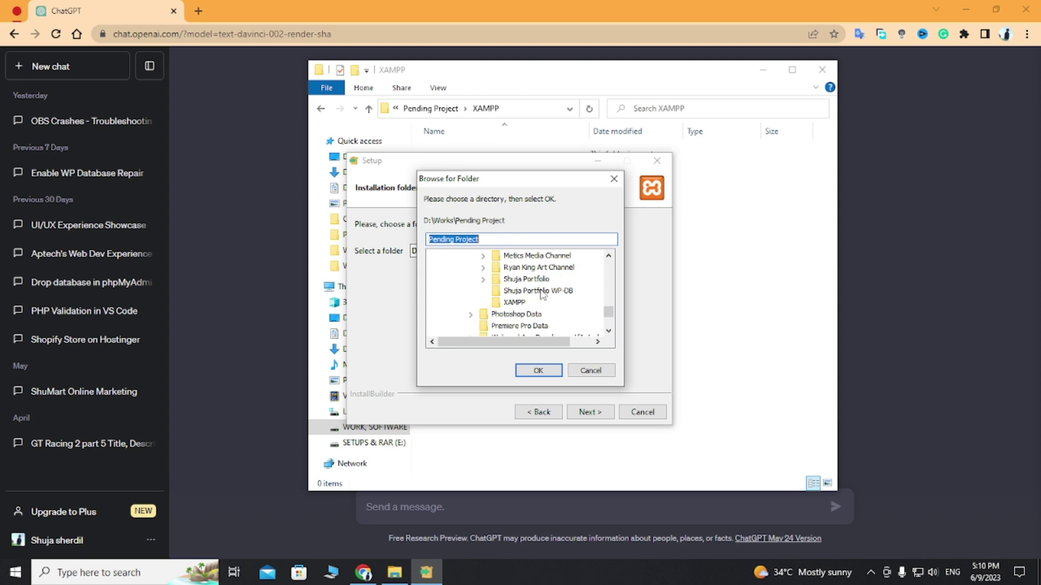
pyautogui.scroll(1, 540, 295)
pyautogui.scroll(-1, 540, 295)
pyautogui.click(519, 305)
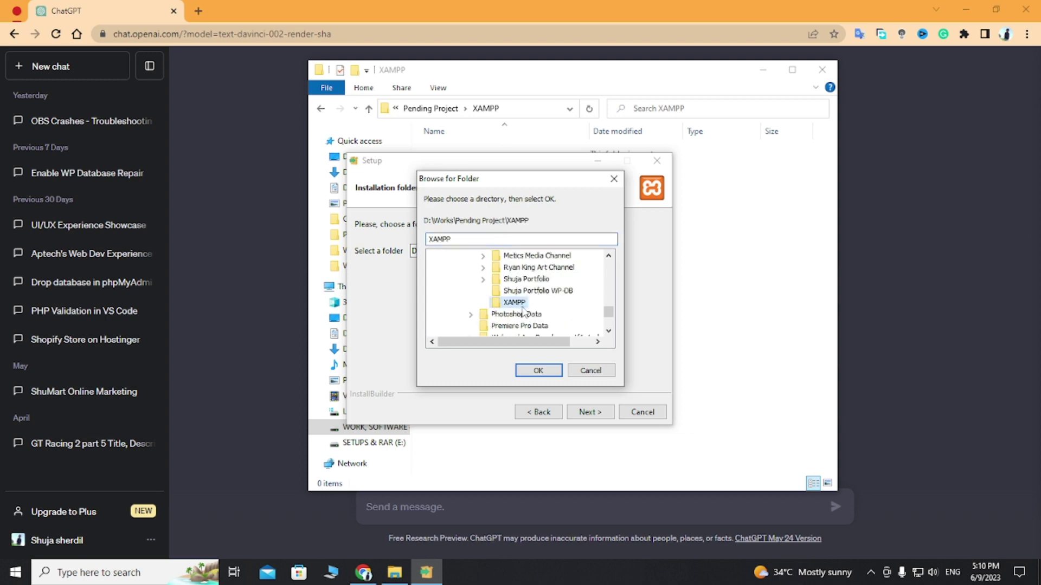
pyautogui.click(538, 370)
pyautogui.click(590, 412)
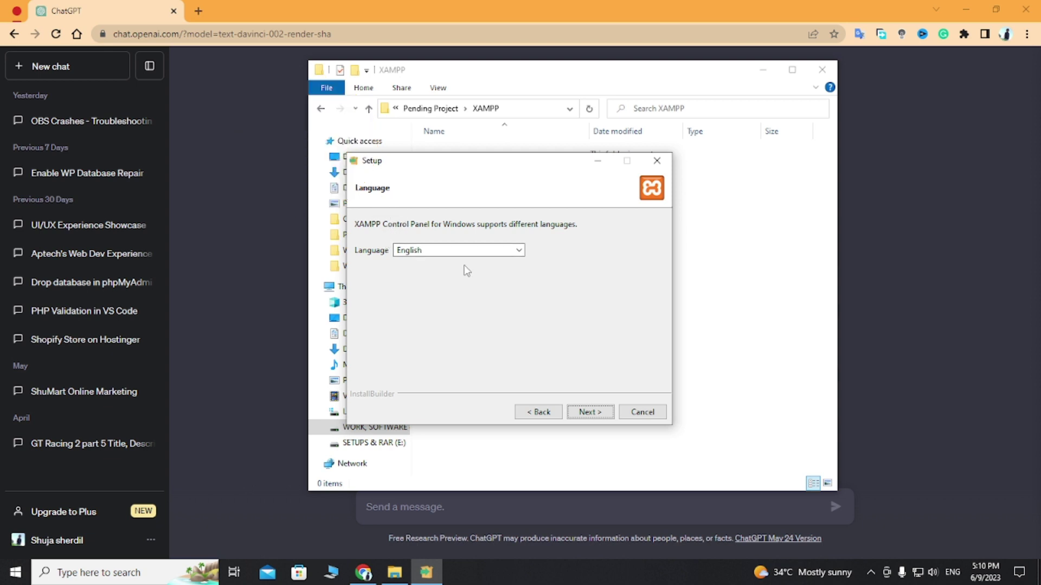
# - Check the available XAMPP Control Panel languages, keep English and start the installation
pyautogui.click(519, 250)
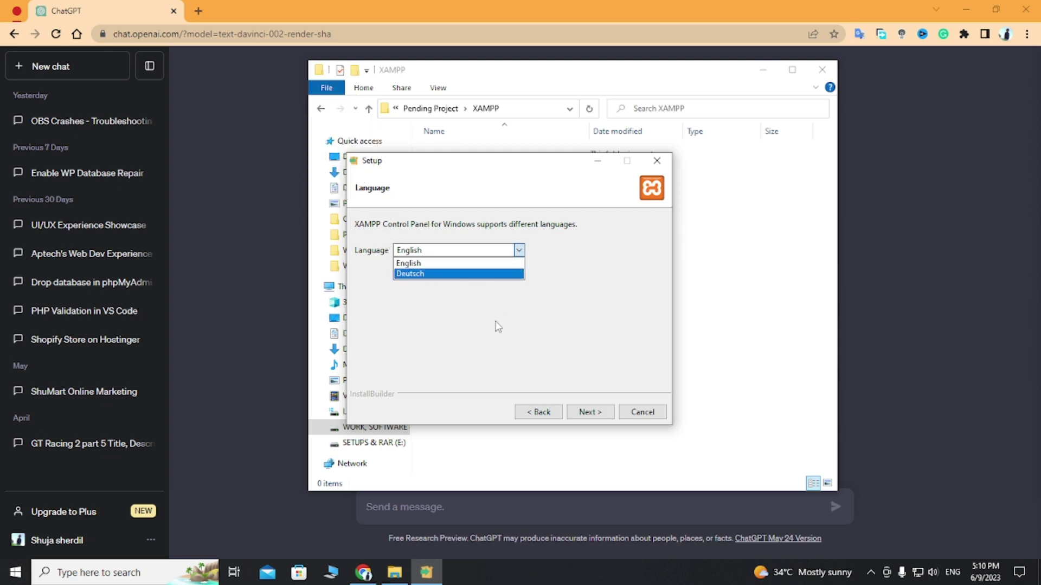
pyautogui.click(431, 337)
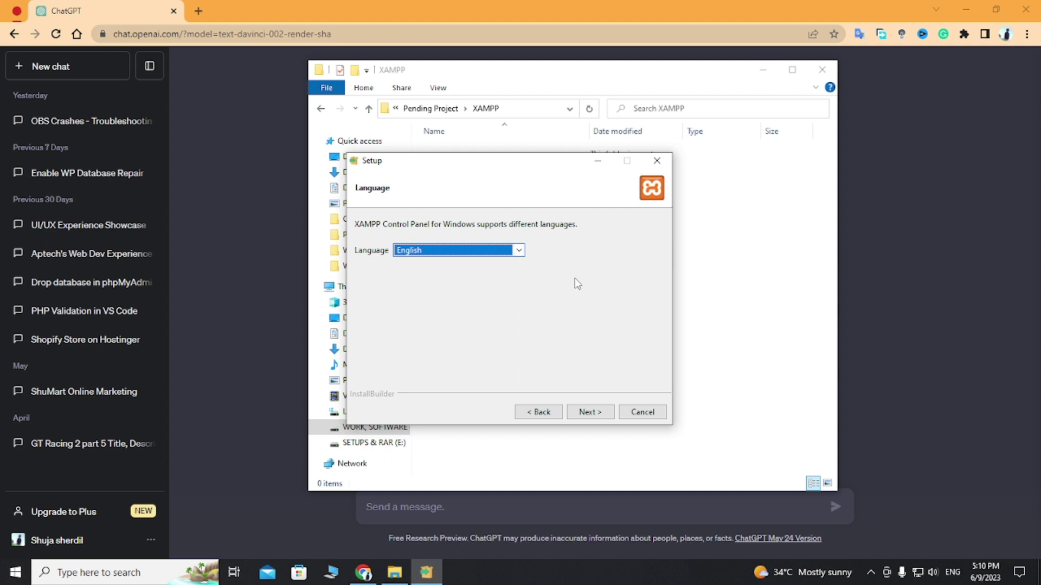
pyautogui.click(519, 251)
pyautogui.click(519, 251)
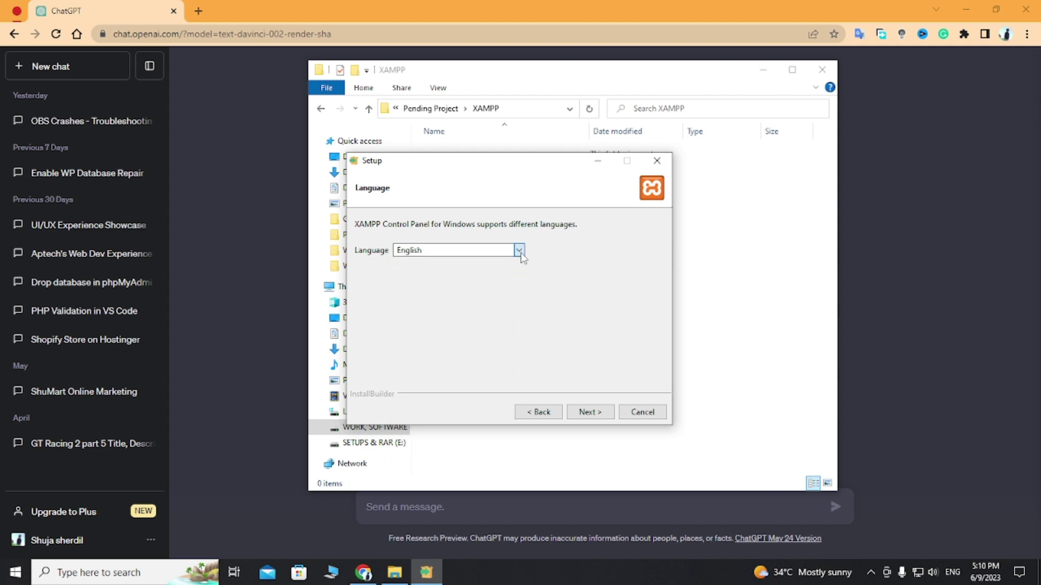
pyautogui.click(596, 415)
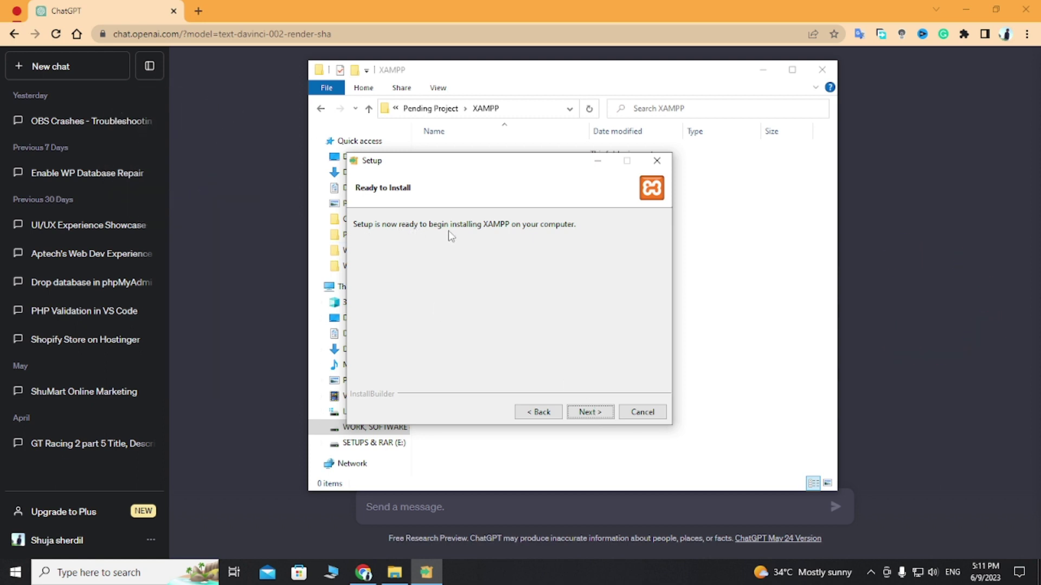
pyautogui.click(590, 413)
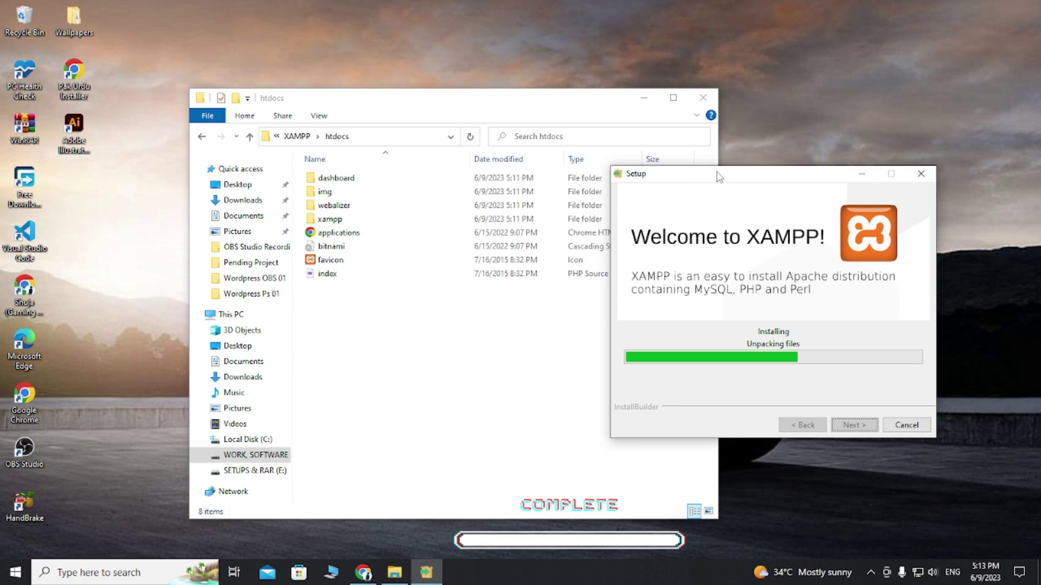
pyautogui.moveTo(747, 179); pyautogui.dragTo(776, 172)
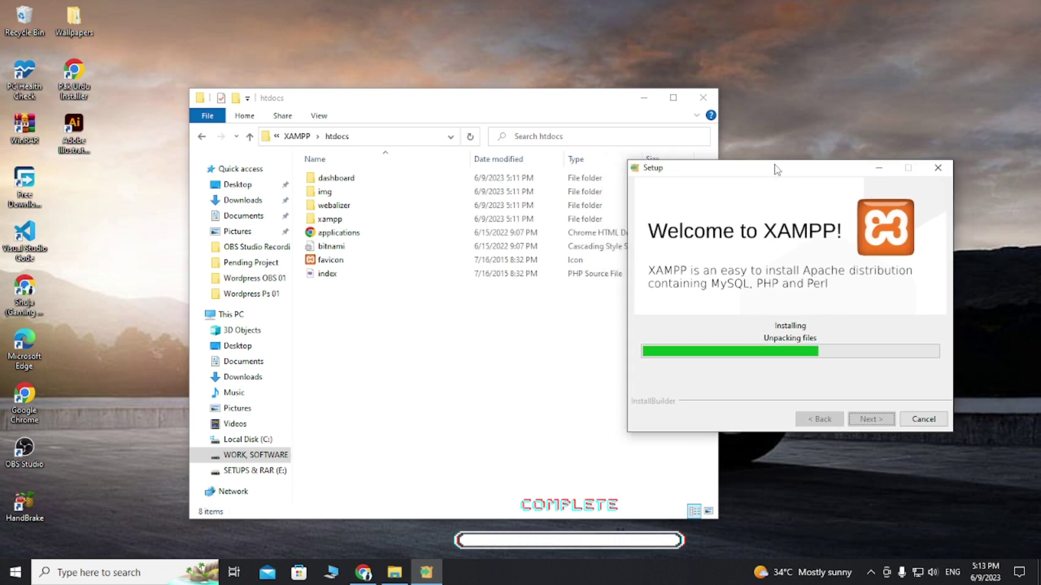
pyautogui.moveTo(776, 169)
pyautogui.mouseDown()
pyautogui.moveTo(758, 170)
pyautogui.moveTo(758, 193)
pyautogui.moveTo(792, 173)
pyautogui.moveTo(762, 204)
pyautogui.moveTo(744, 161)
pyautogui.moveTo(730, 182)
pyautogui.moveTo(770, 192)
pyautogui.moveTo(763, 178)
pyautogui.mouseUp()
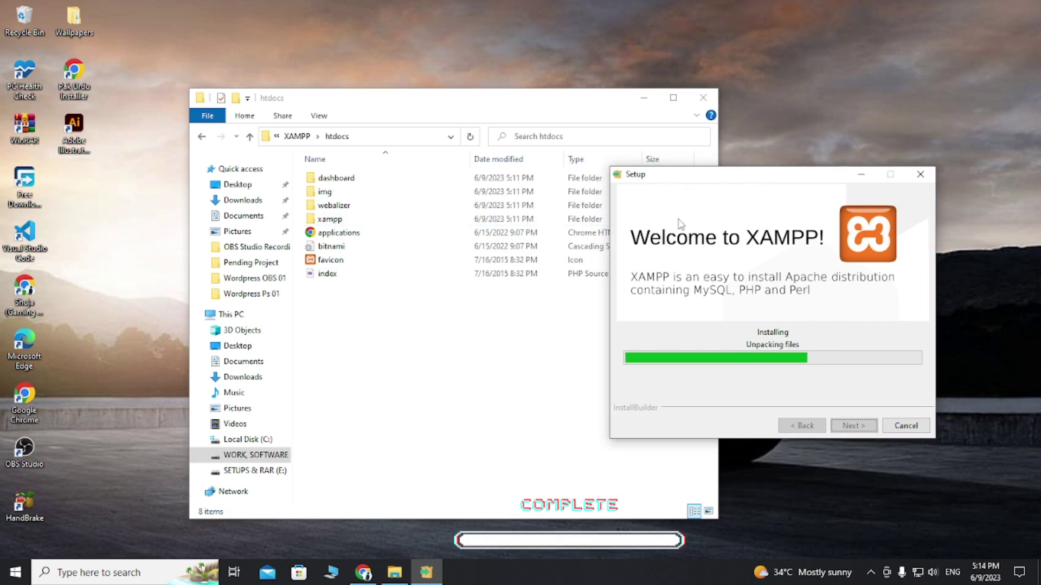
pyautogui.moveTo(753, 180); pyautogui.dragTo(747, 220)
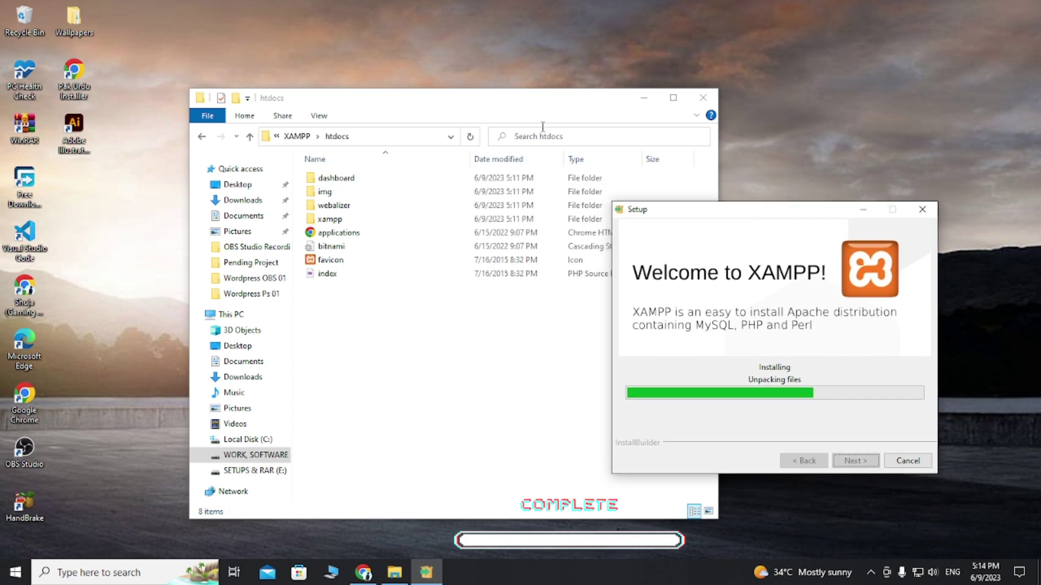
pyautogui.moveTo(535, 100); pyautogui.dragTo(463, 88)
pyautogui.click(735, 213)
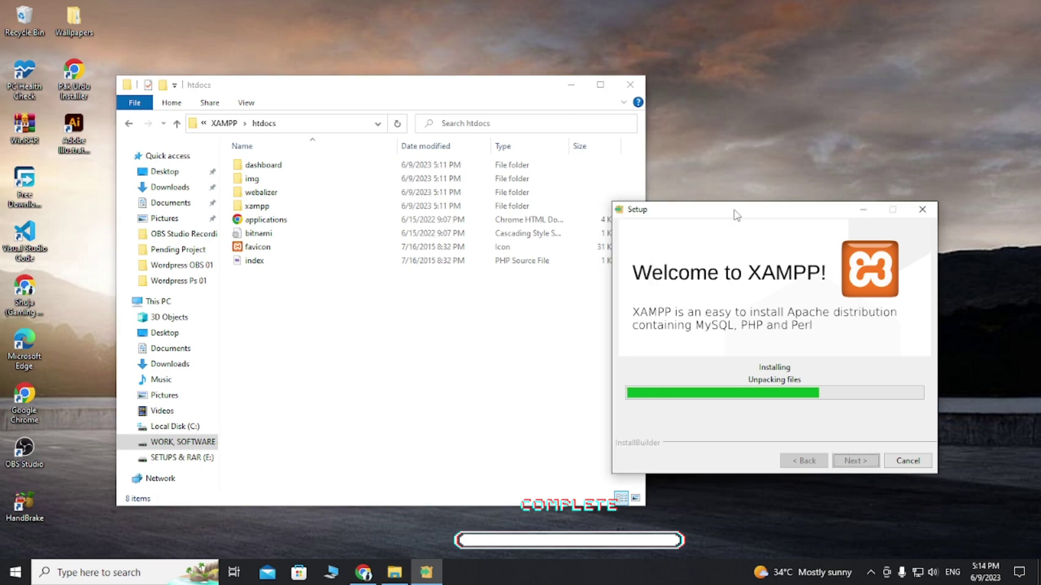